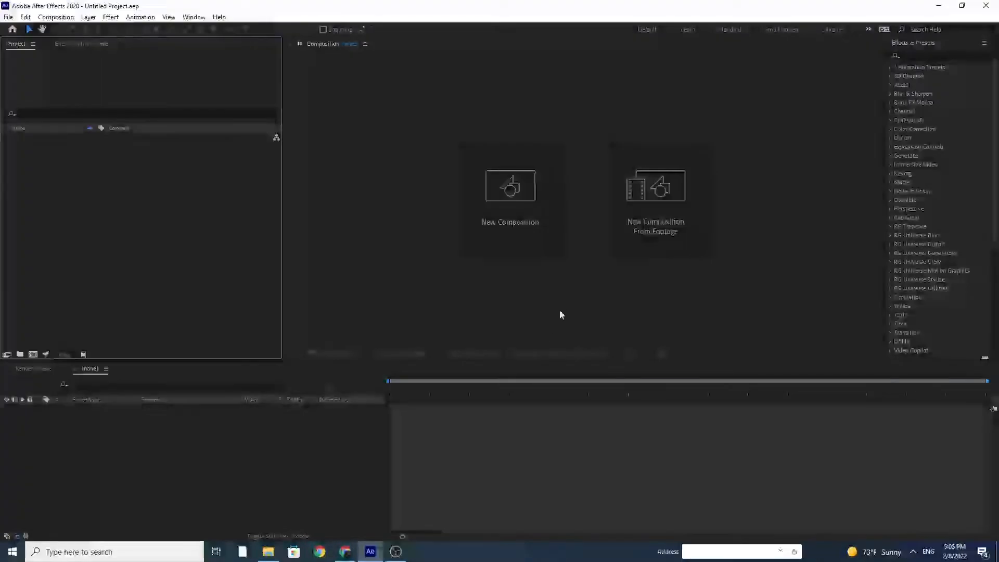
Step: Create a 1920 x 1080, 30 fps, 10-second composition and add a black comp-size solid named Particular
left_click(523, 203)
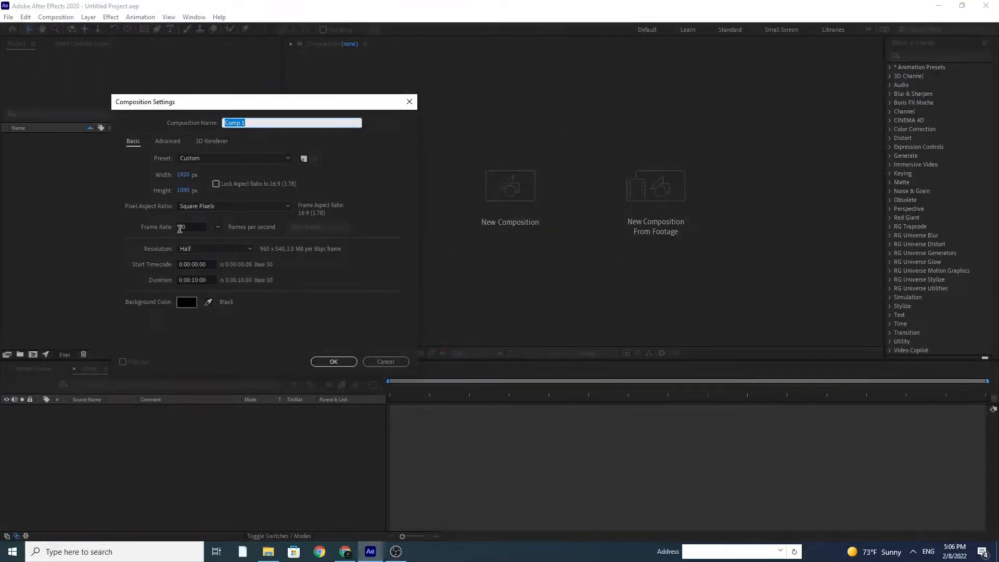
left_click(329, 363)
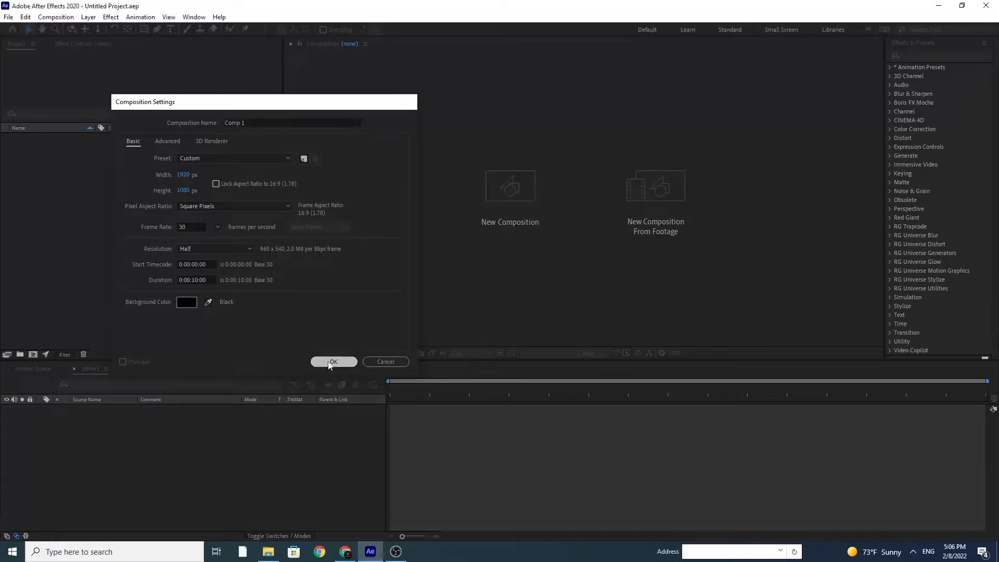
left_click(88, 16)
mouse_move(96, 29)
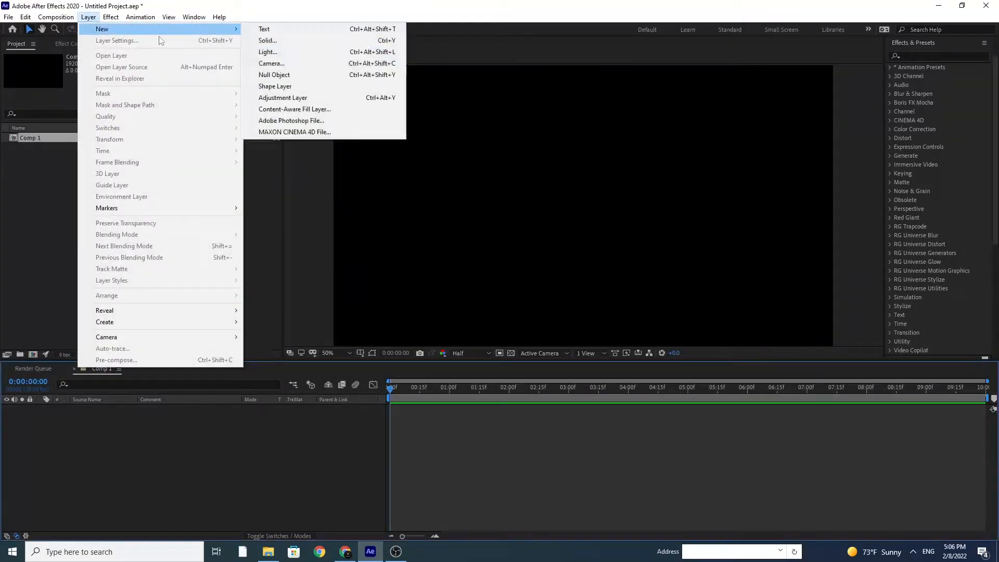
left_click(303, 40)
type("P")
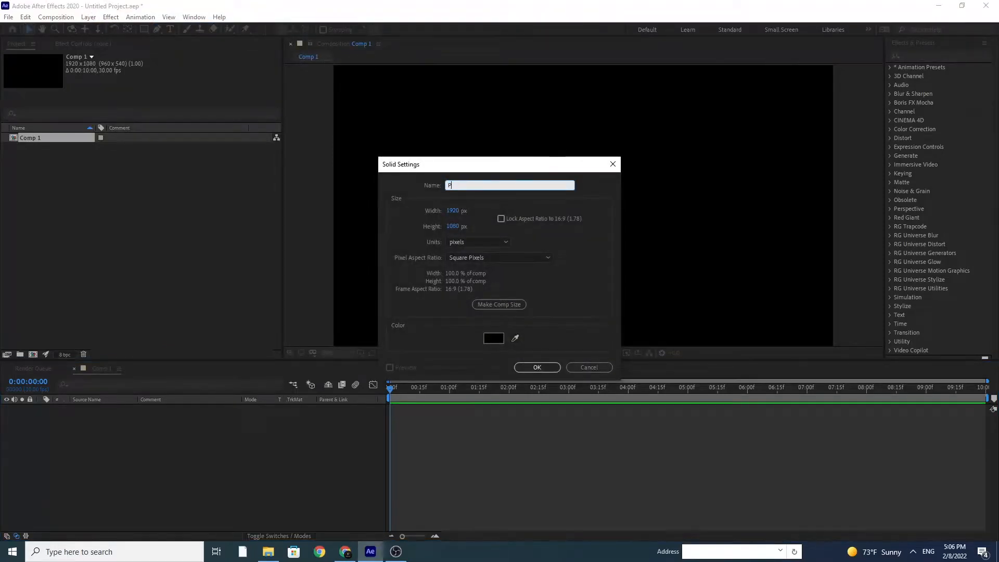
type("articular")
left_click(521, 305)
left_click(537, 367)
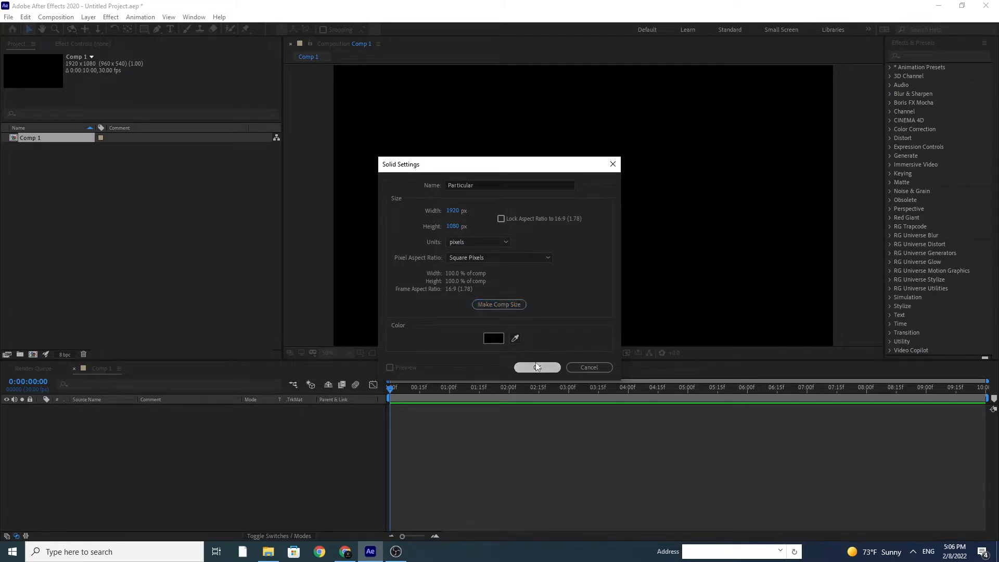
Step: Set the current time to 0:00:01:14 and apply the RG Trapcode Particular effect to the solid
left_click(477, 387)
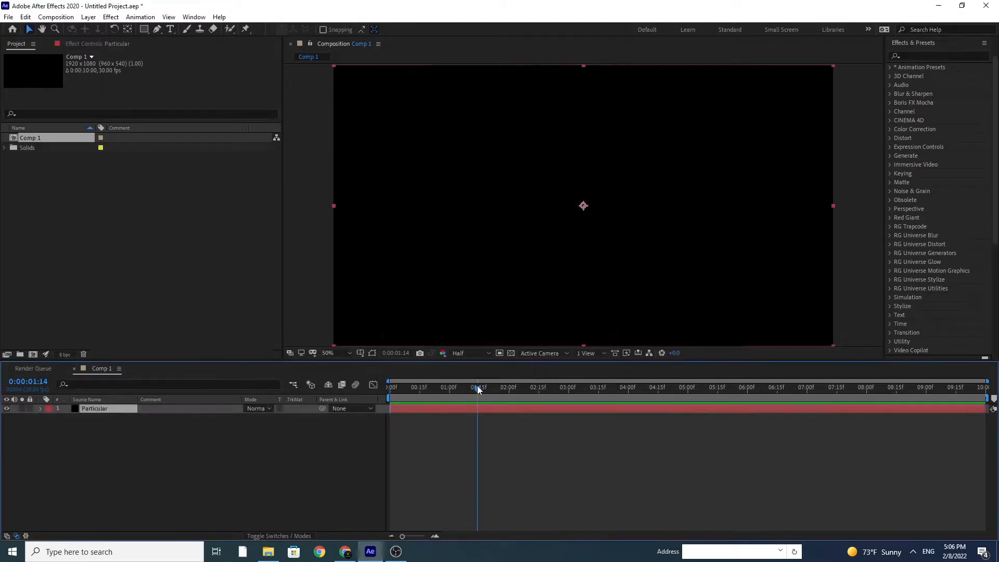
left_click(116, 19)
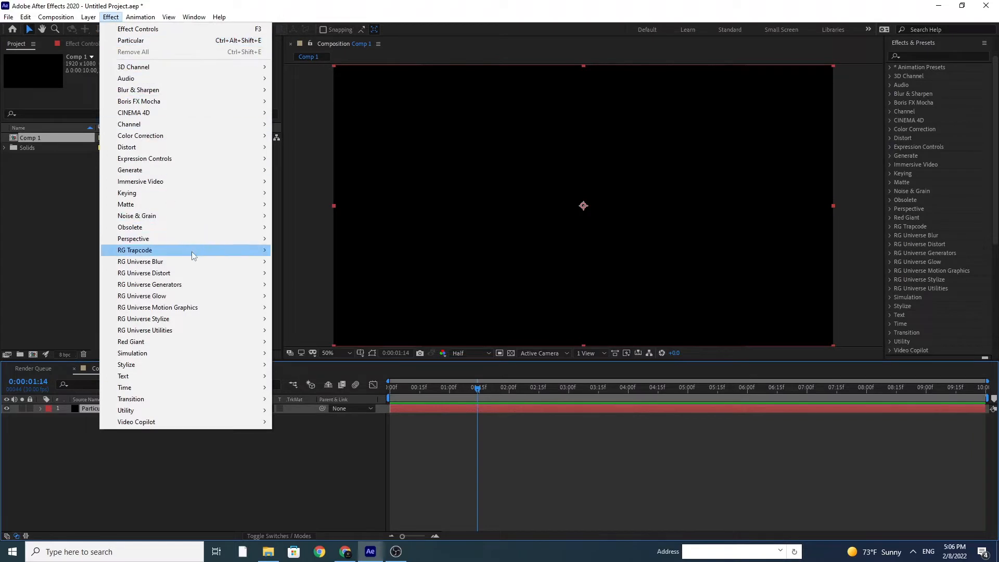
mouse_move(192, 252)
left_click(312, 319)
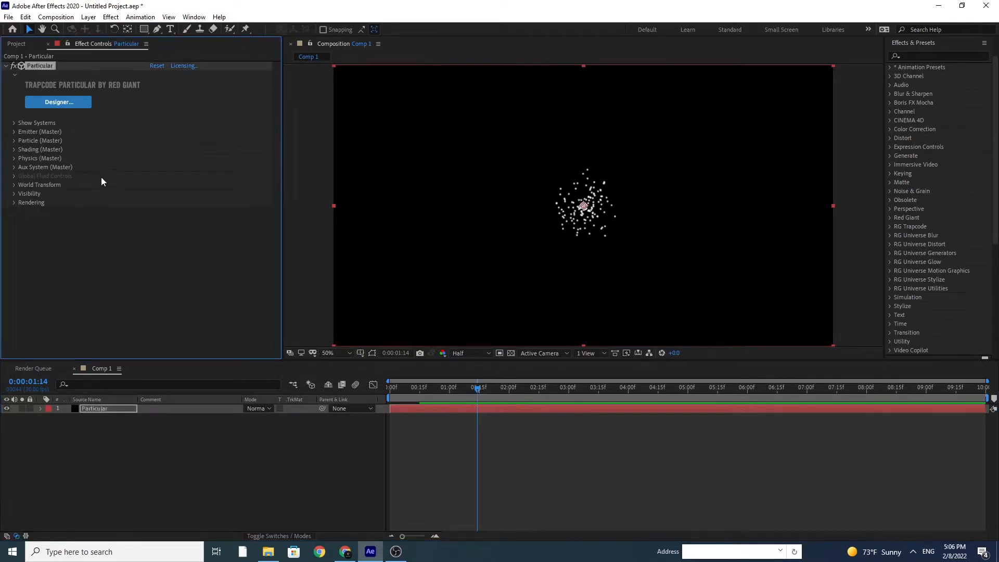
Step: Place the Particular emitter at the bottom centre of the frame, at about 960, 1070
left_click(14, 132)
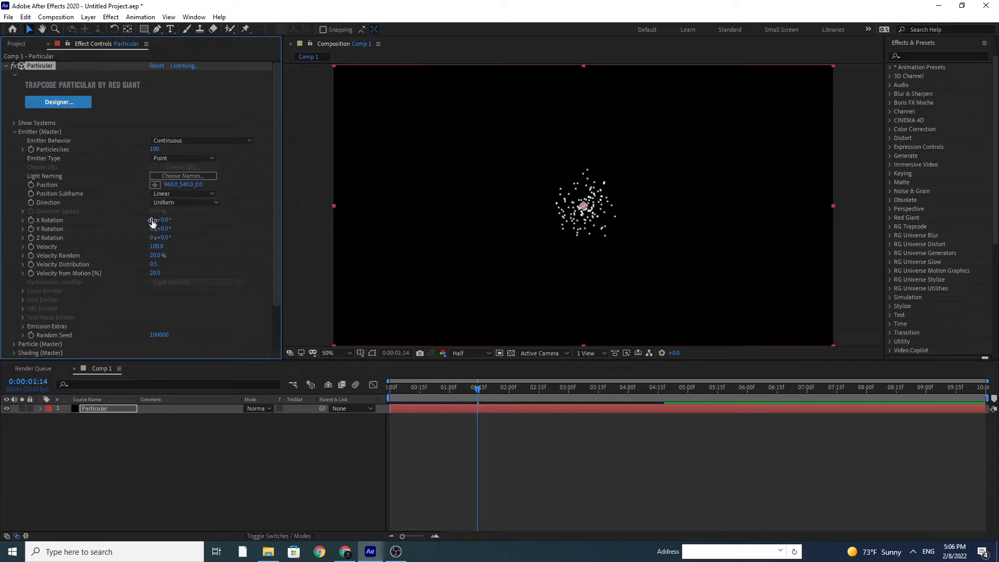
left_click(152, 185)
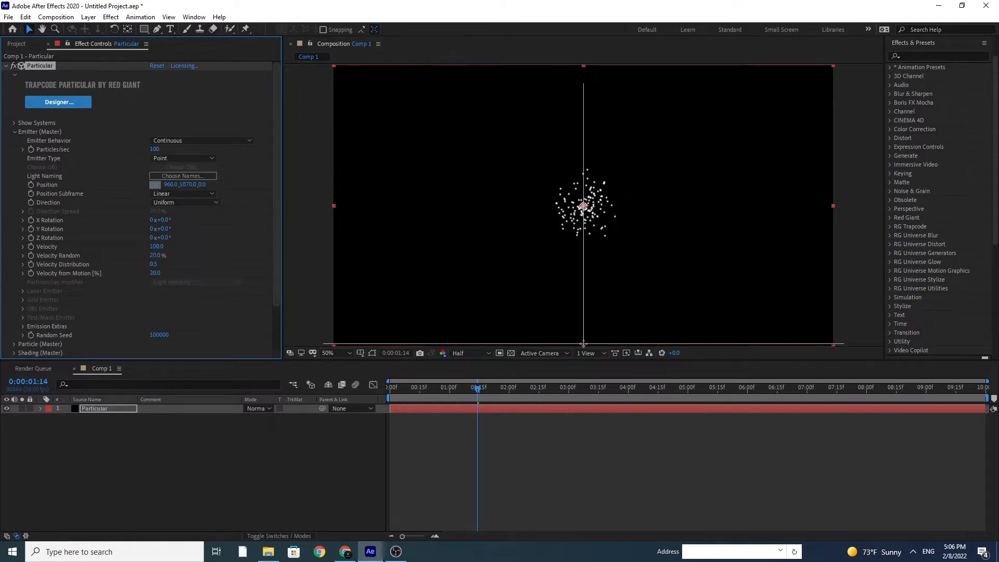
left_click(584, 344)
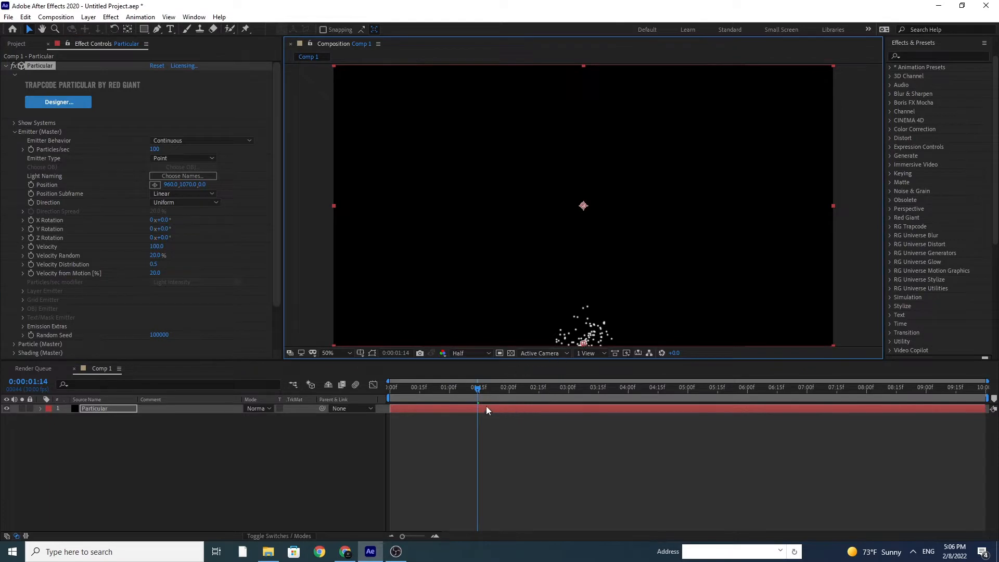
Step: Set the master emitter's Particles/sec to 700 and its Velocity to 300
left_click(154, 150)
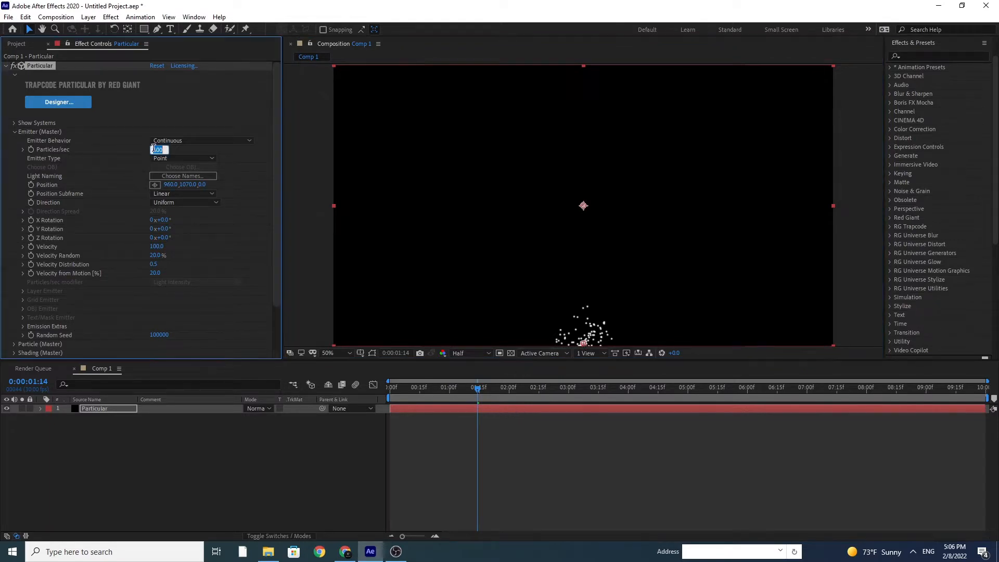
type("700")
key("Return")
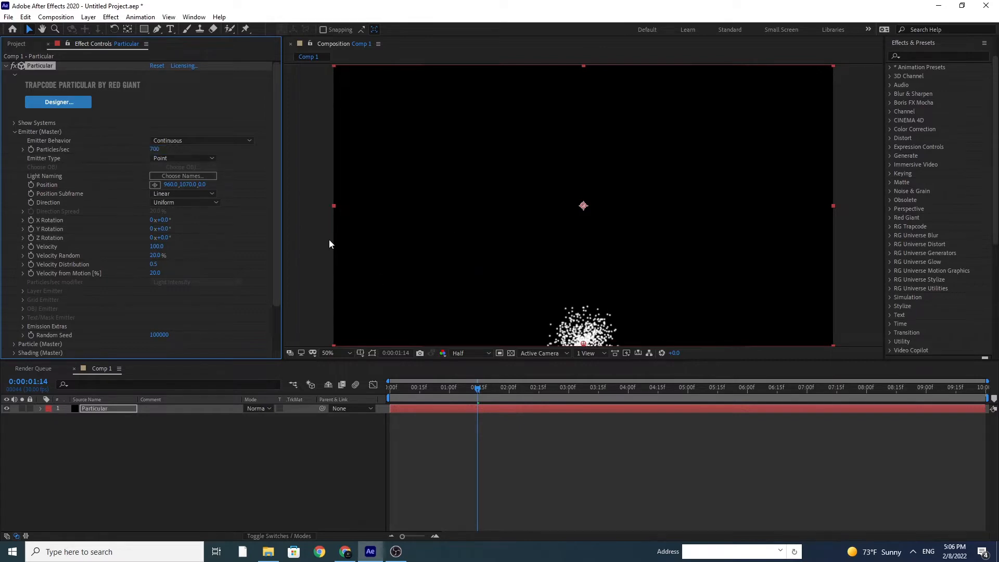
scroll(275, 230, "down", 2)
left_click(157, 226)
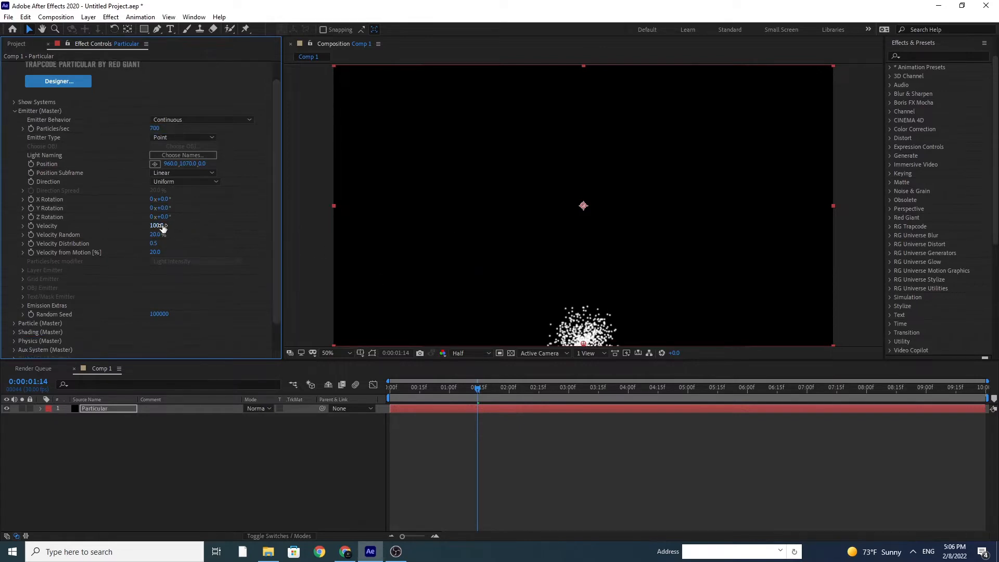
type("300")
key("Return")
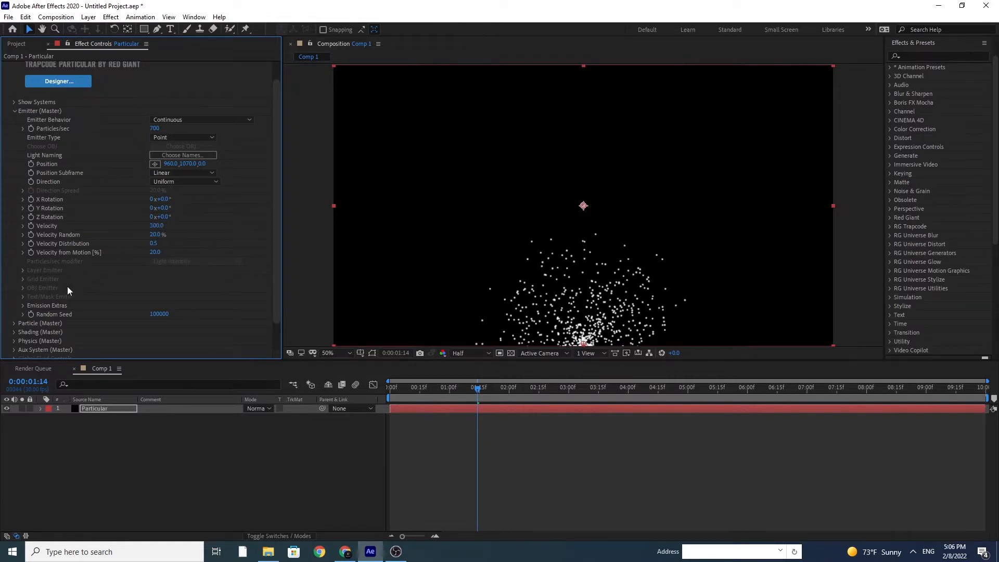
Step: Set Wind Y to -100 in the Air settings of the master Physics group
left_click(14, 341)
scroll(263, 235, "down", 2)
scroll(276, 236, "down", 2)
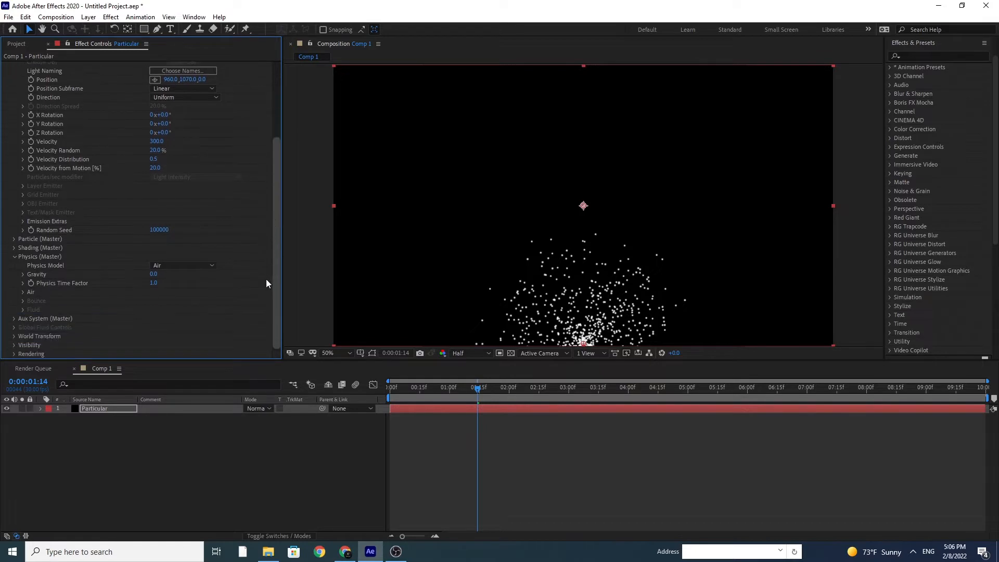
left_click(22, 292)
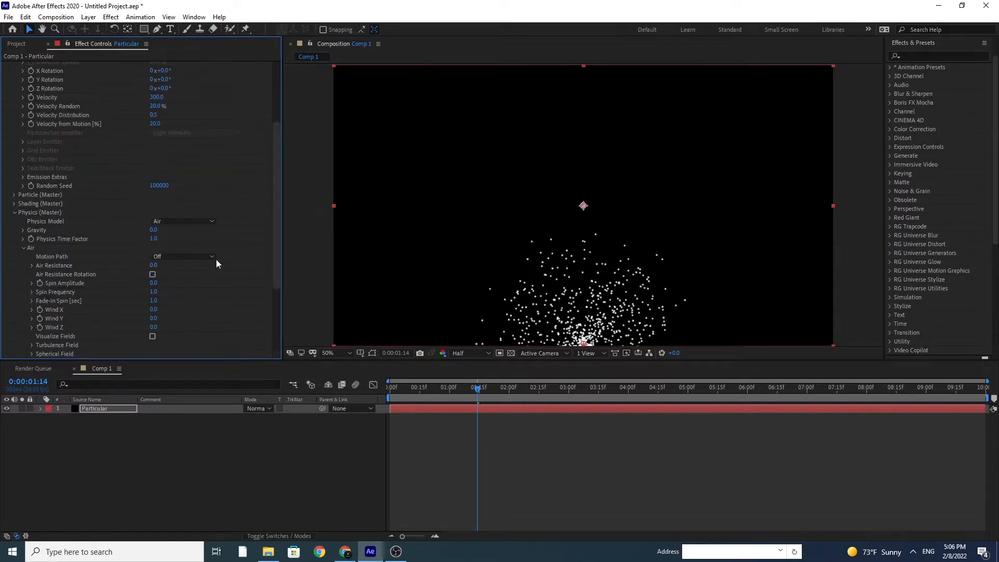
scroll(275, 263, "down", 1)
scroll(275, 263, "down", 1)
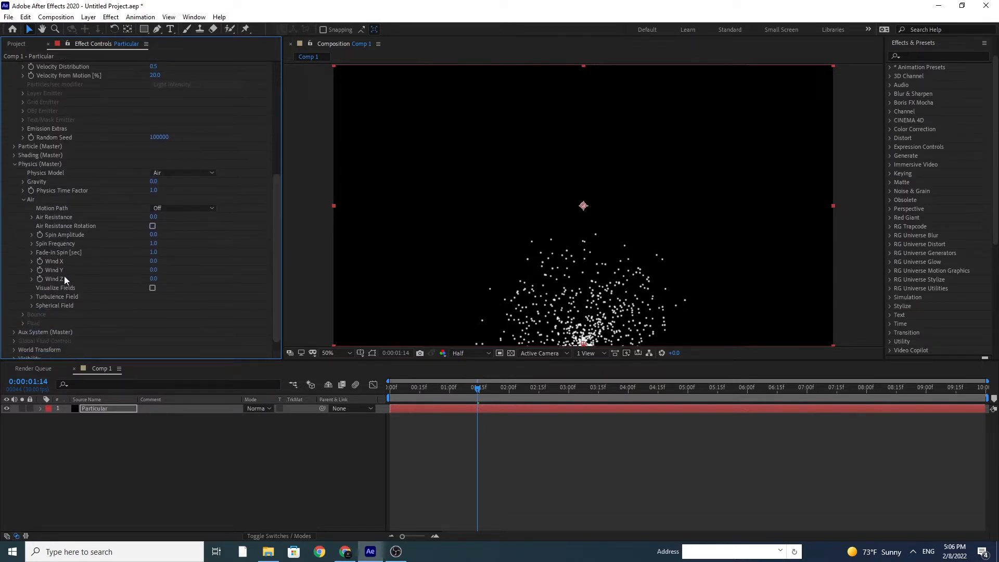
left_click(156, 271)
type("-100")
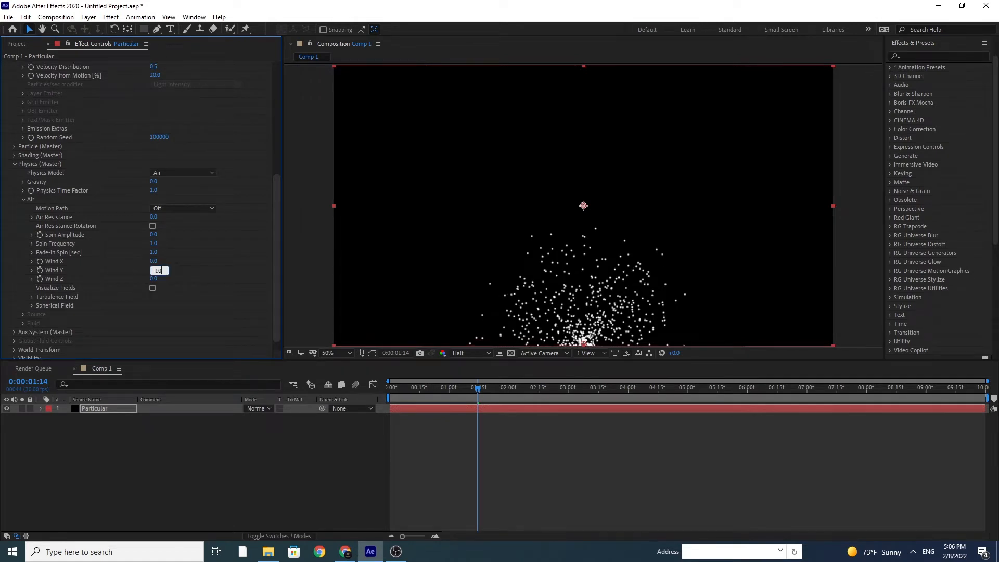
key("Return")
Step: Preview the particle animation from the first frame and leave the current time at 0:00:04:12
left_click_drag(461, 391, 388, 393)
key("space")
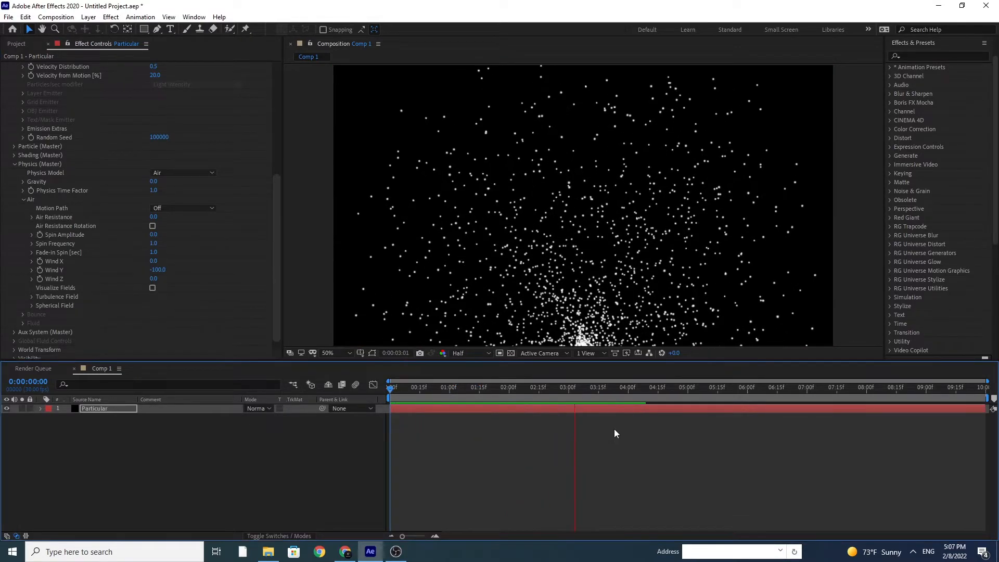
key("space")
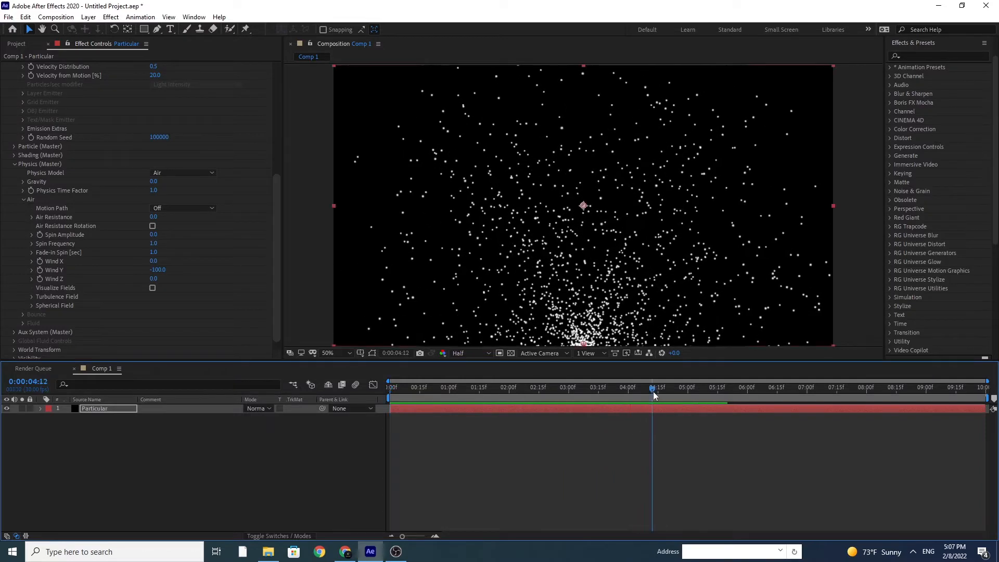
Step: Shift the emitter point just below the bottom edge of the frame, to about 962, 1092, and collapse the Physics and Emitter settings
left_click(584, 343)
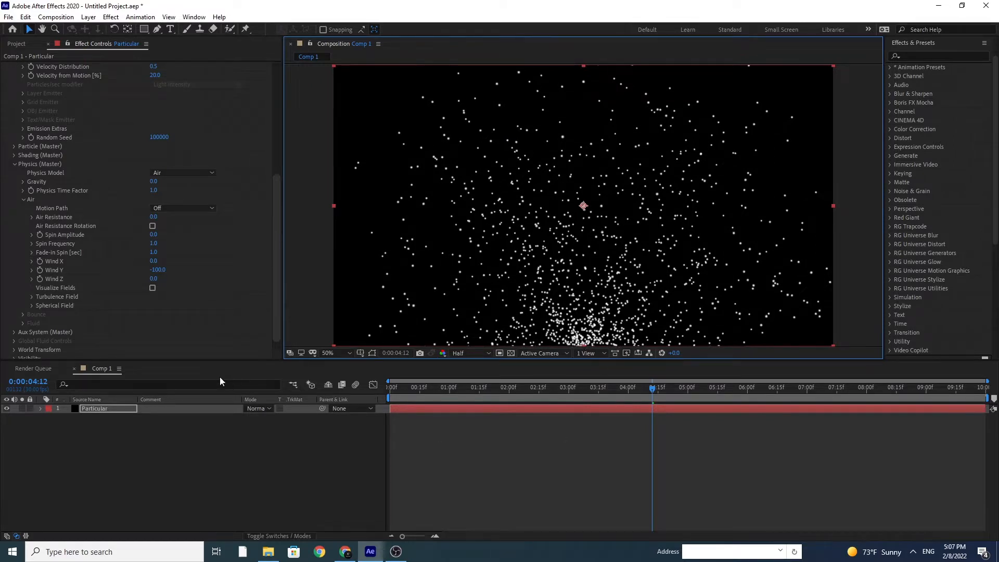
left_click(15, 164)
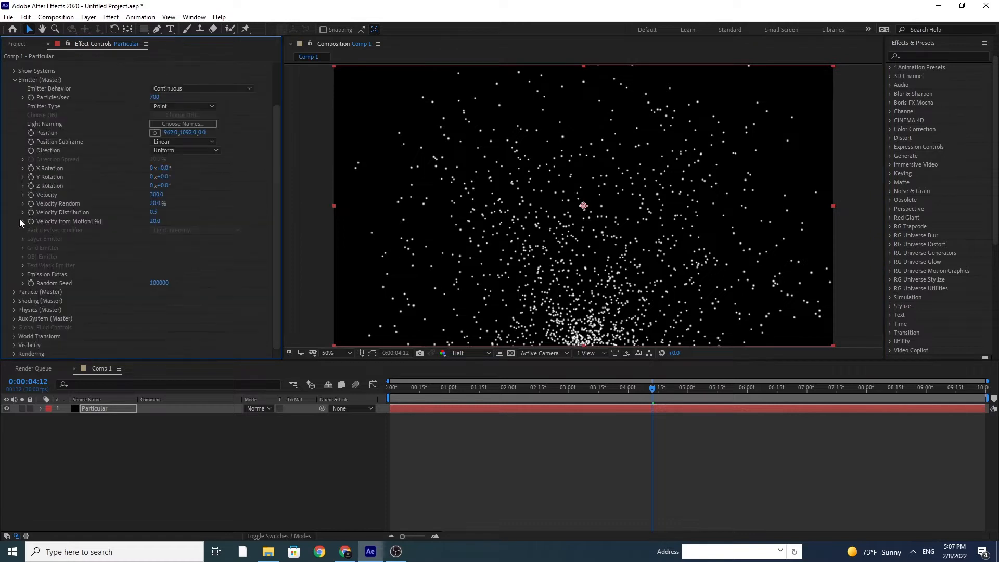
left_click(14, 81)
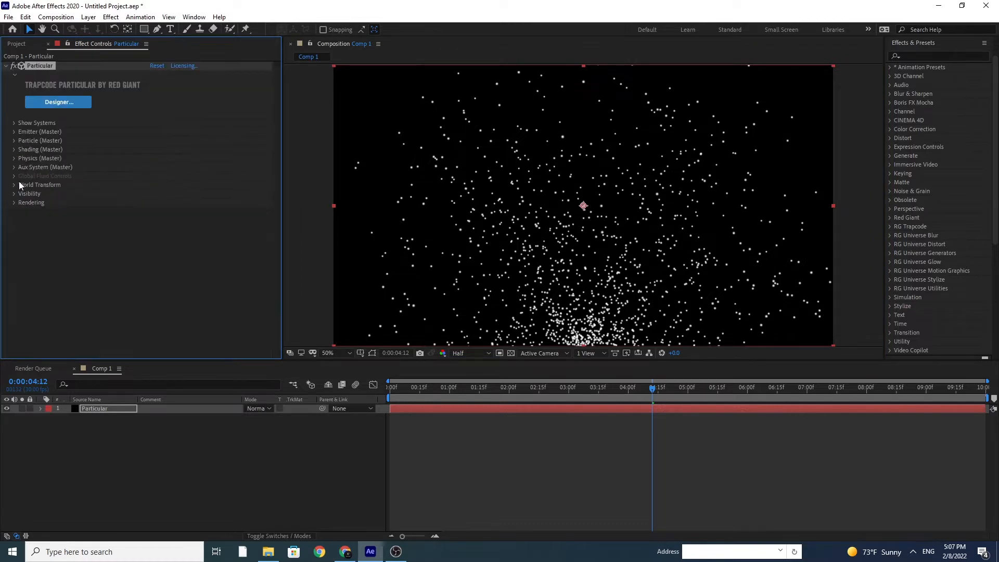
Step: Set the master Aux System to emit Continuously with 600 Particles/sec
left_click(14, 167)
scroll(16, 171, "down", 3)
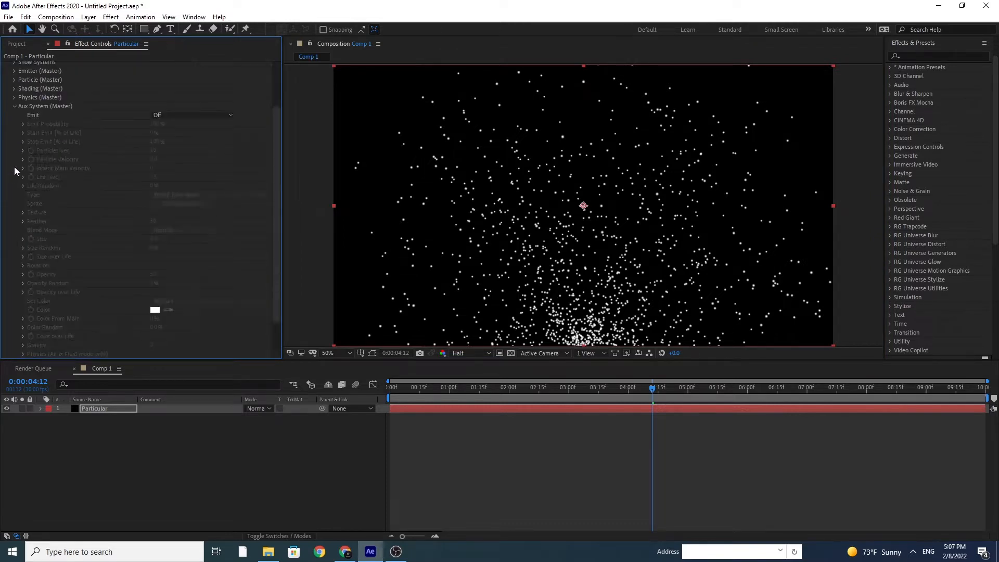
left_click(173, 115)
left_click(180, 148)
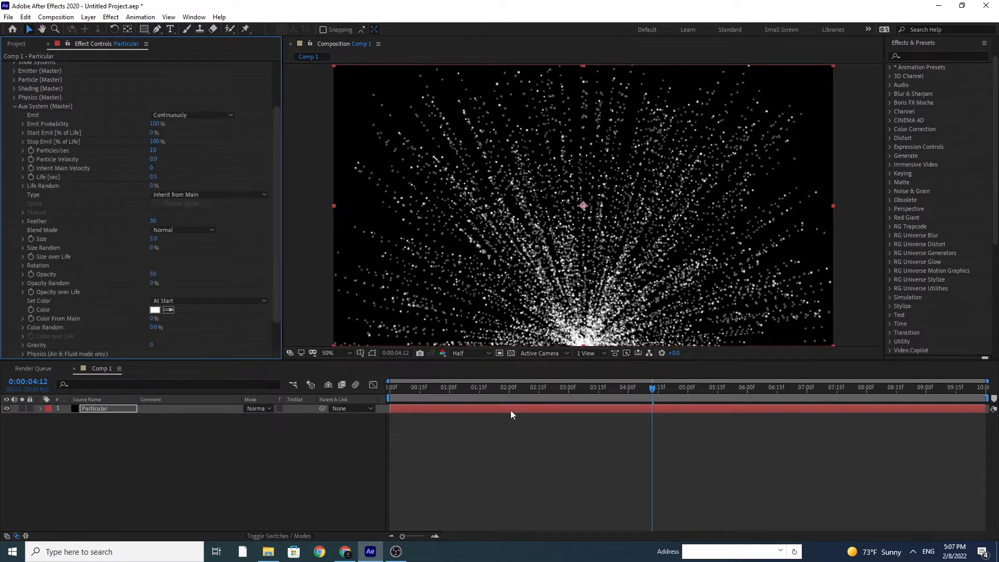
left_click(154, 151)
type("600")
key("Return")
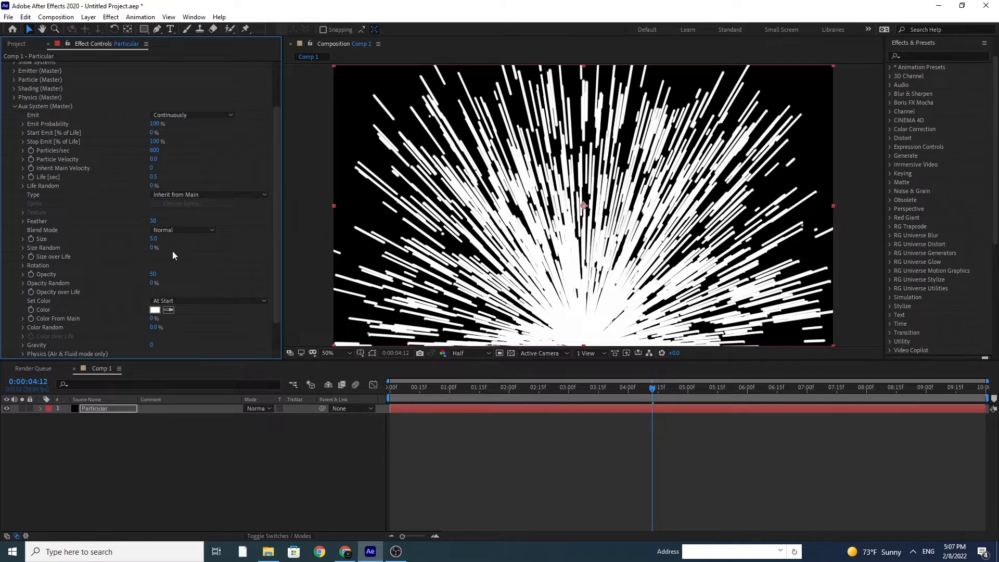
Step: Set the Aux System particle Size to 3
left_click(155, 239)
type("3")
key("Return")
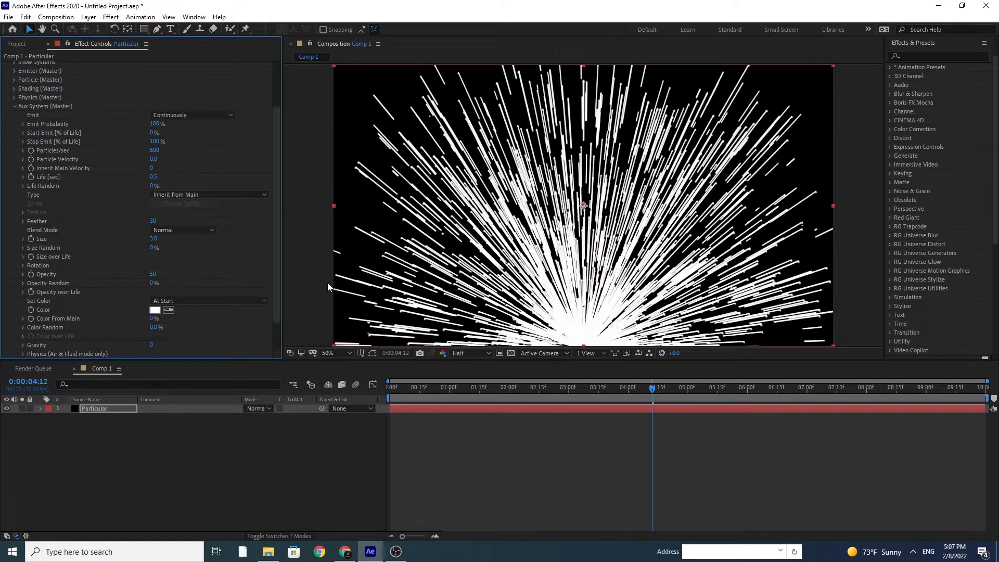
Step: Set the Aux System particle Life to 1 second and Particle Velocity to 20
left_click(153, 178)
key("Return")
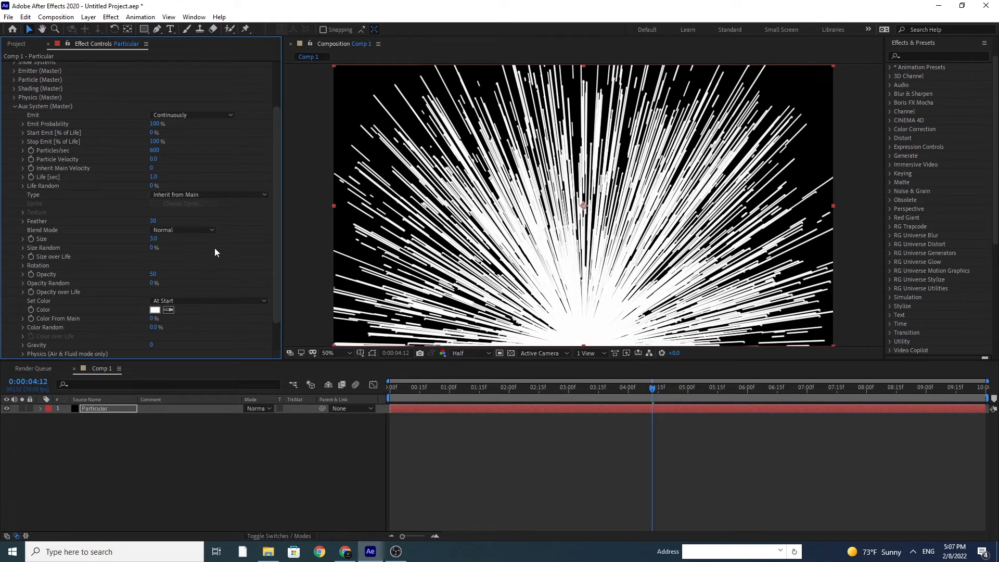
left_click(153, 160)
type("20")
key("Return")
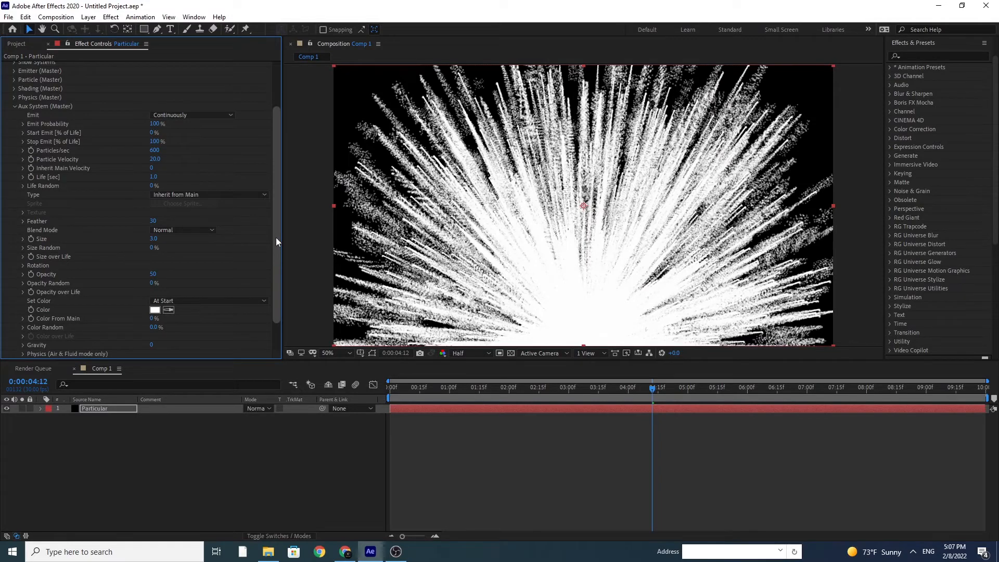
Step: Set the Aux System particle Size to 2 and its Set Color mode to Over Life
scroll(278, 236, "down", 1)
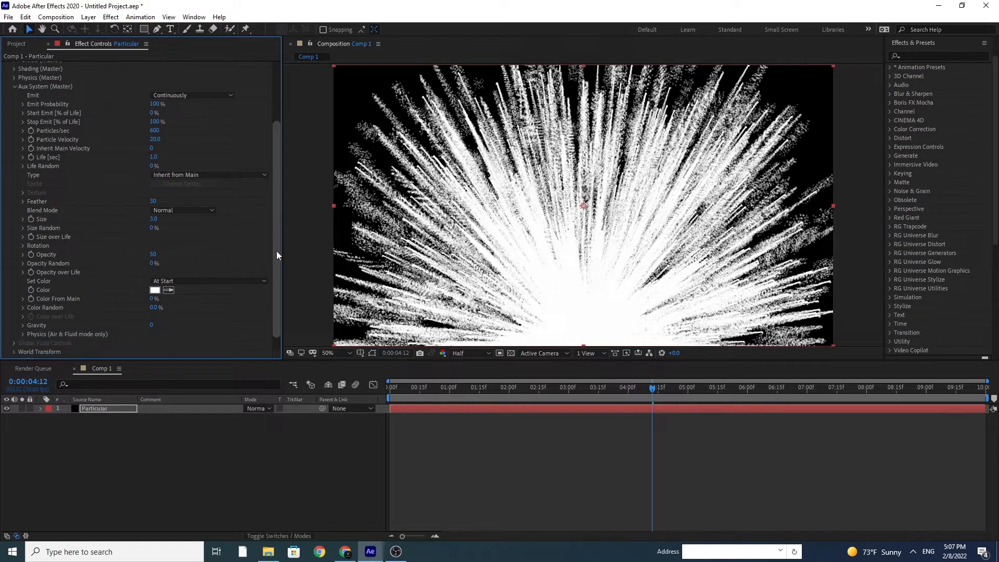
left_click(156, 219)
type("2")
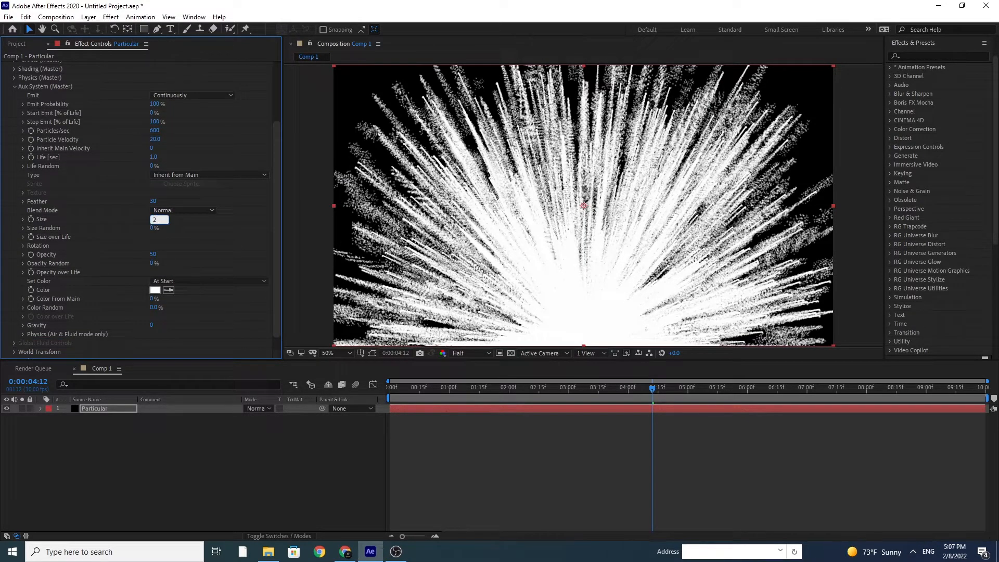
key("Return")
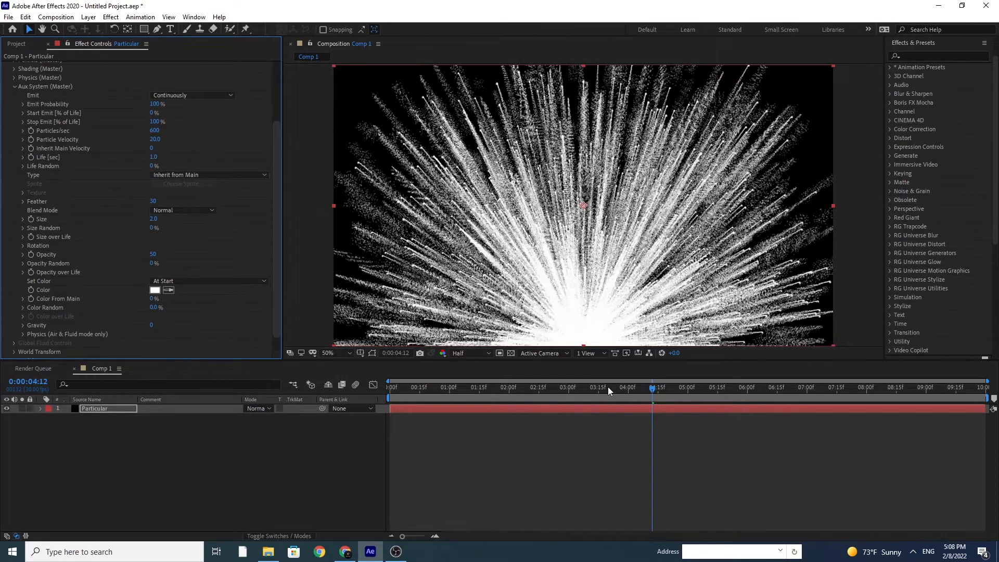
left_click(185, 283)
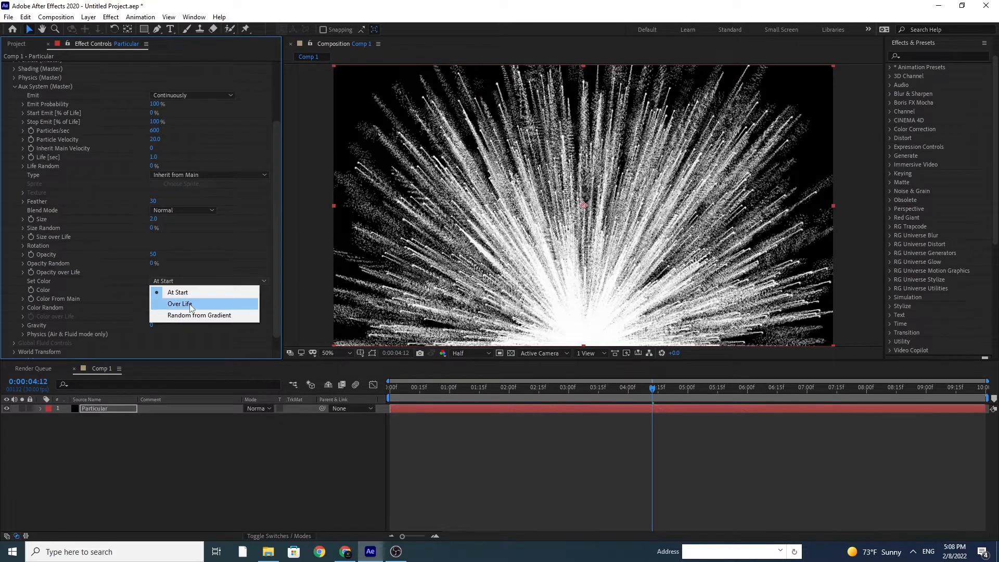
left_click(190, 303)
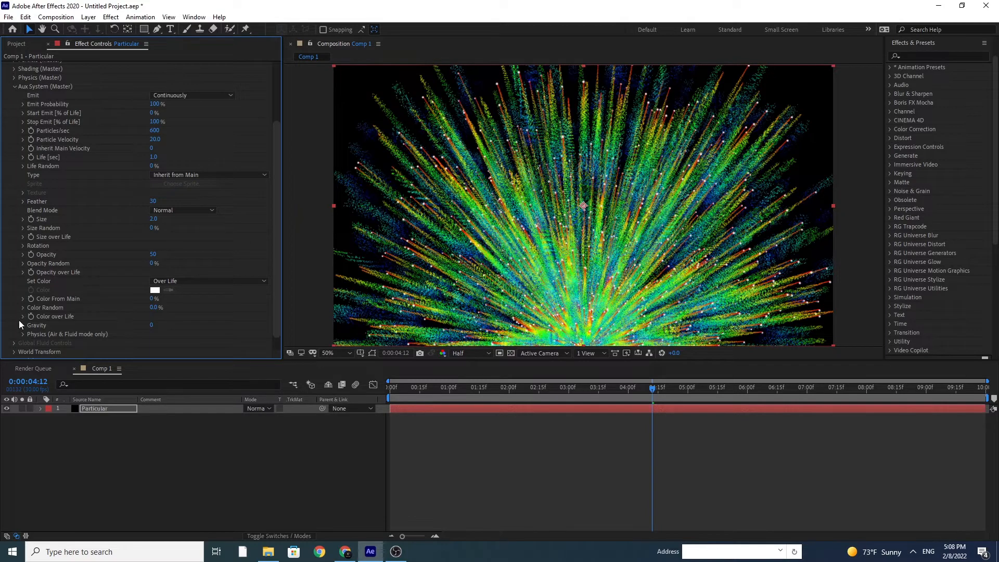
Step: Apply the yellow-red-pink-purple gradient preset to the Aux System's Color over Life and check it at nearby frames
left_click(21, 317)
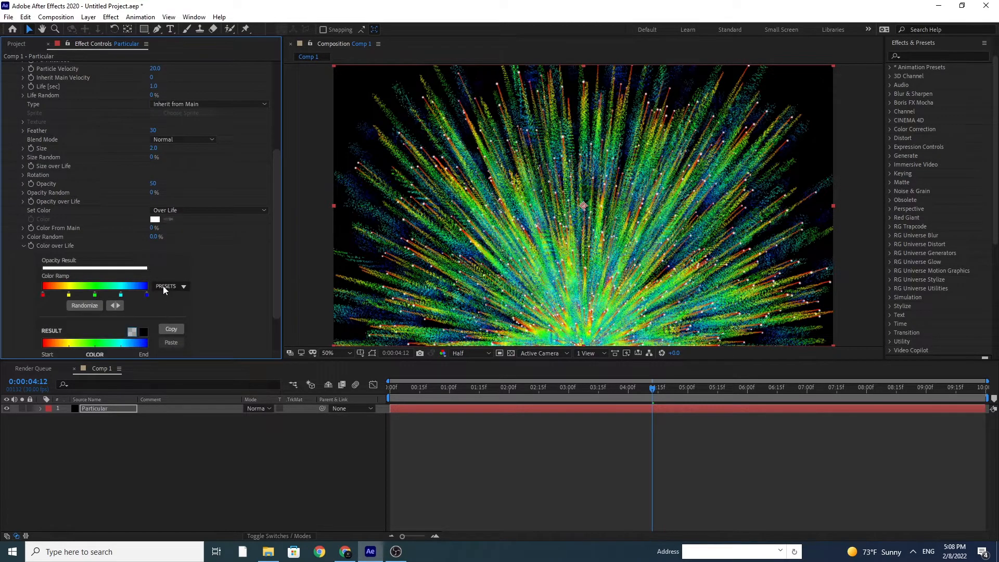
left_click(172, 330)
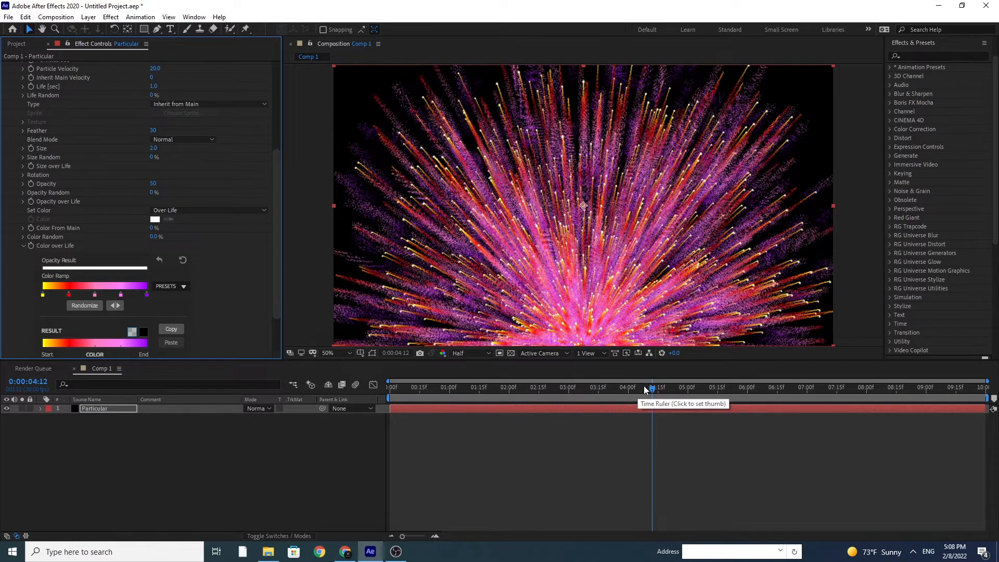
left_click(643, 388)
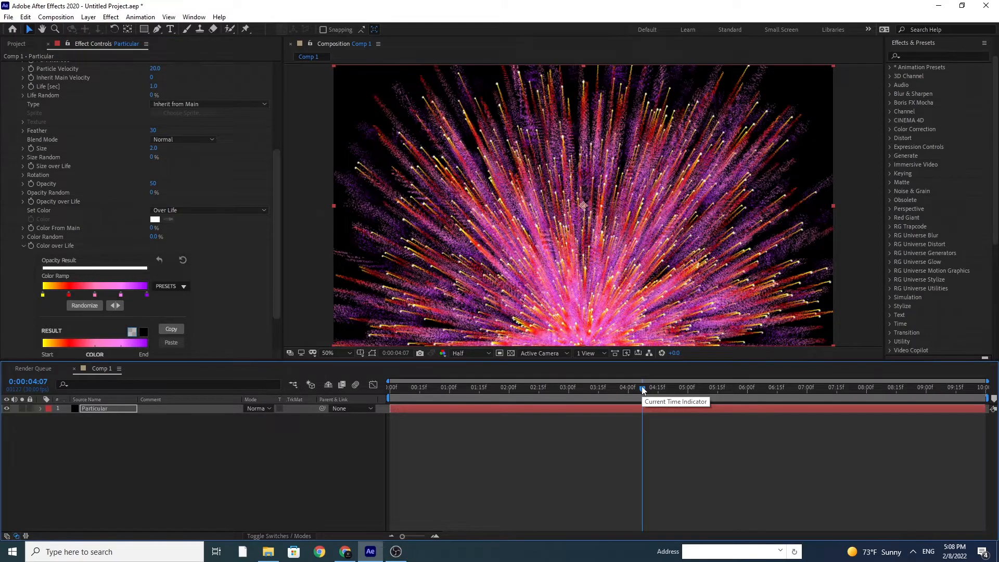
left_click_drag(643, 388, 652, 390)
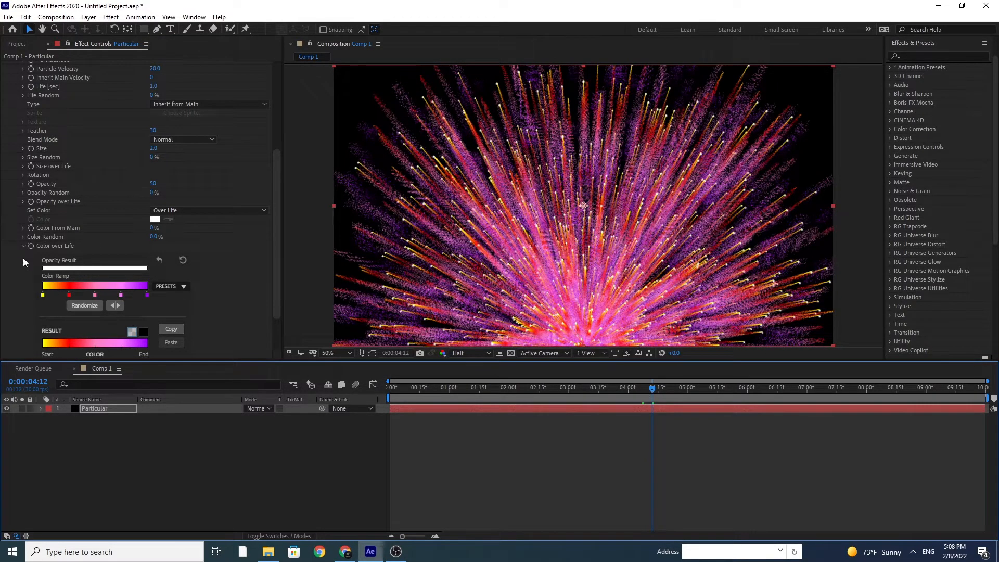
Step: Try the linearly decreasing curve preset on the Aux System's Size over Life
left_click(23, 165)
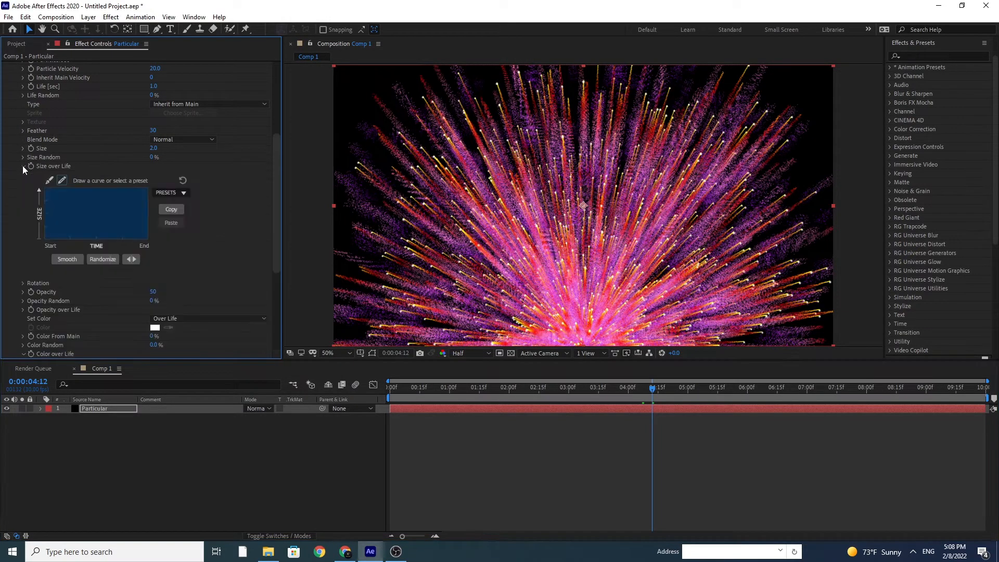
left_click(177, 191)
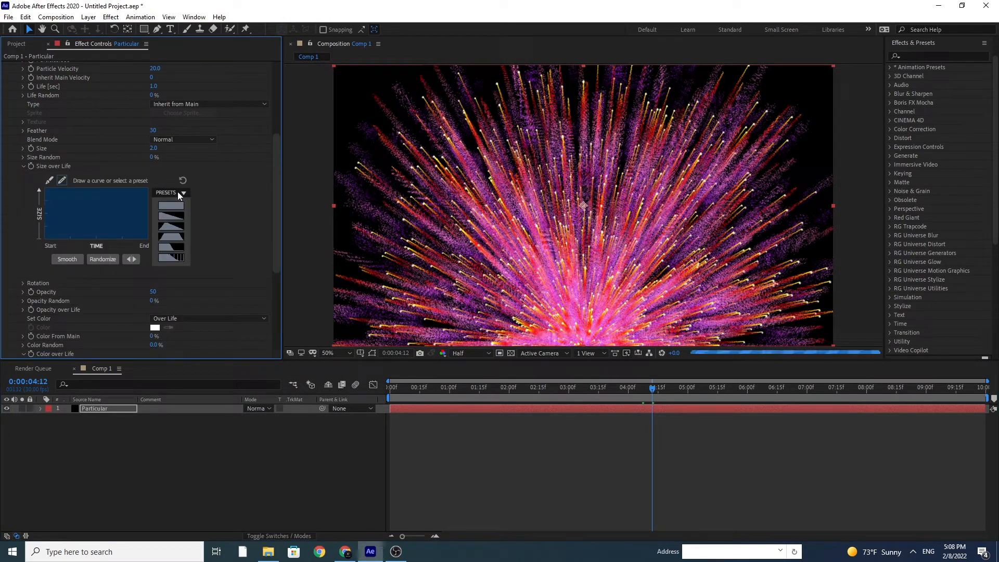
left_click(180, 221)
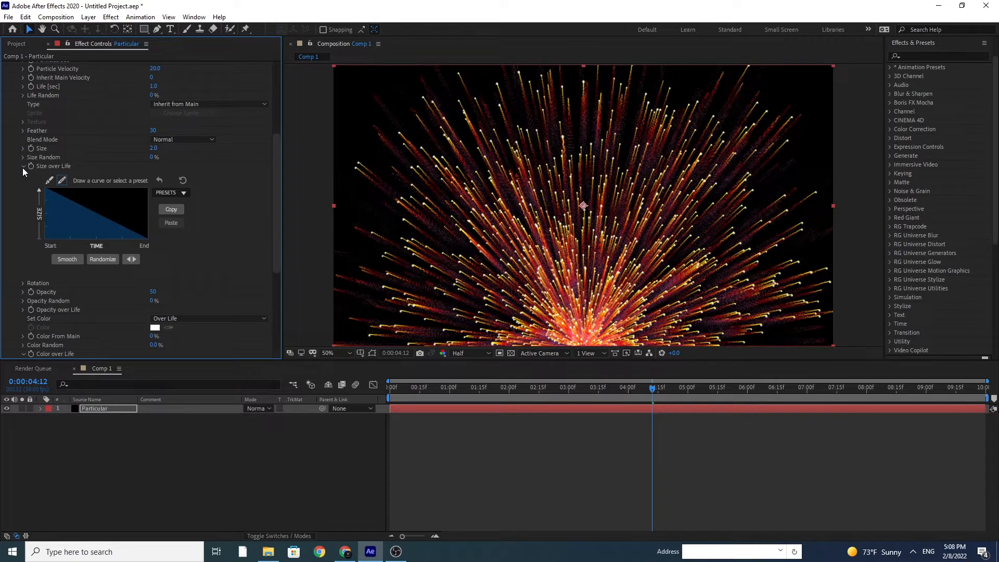
Step: Apply the linearly decreasing curve preset to the Aux System's Opacity over Life
left_click(23, 310)
scroll(20, 314, "down", 2)
left_click(161, 273)
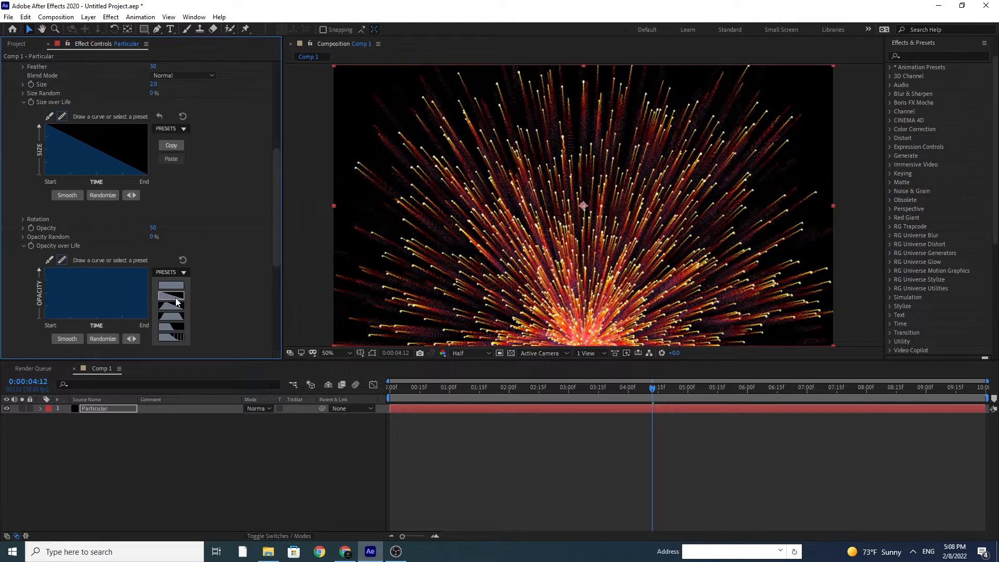
left_click(172, 295)
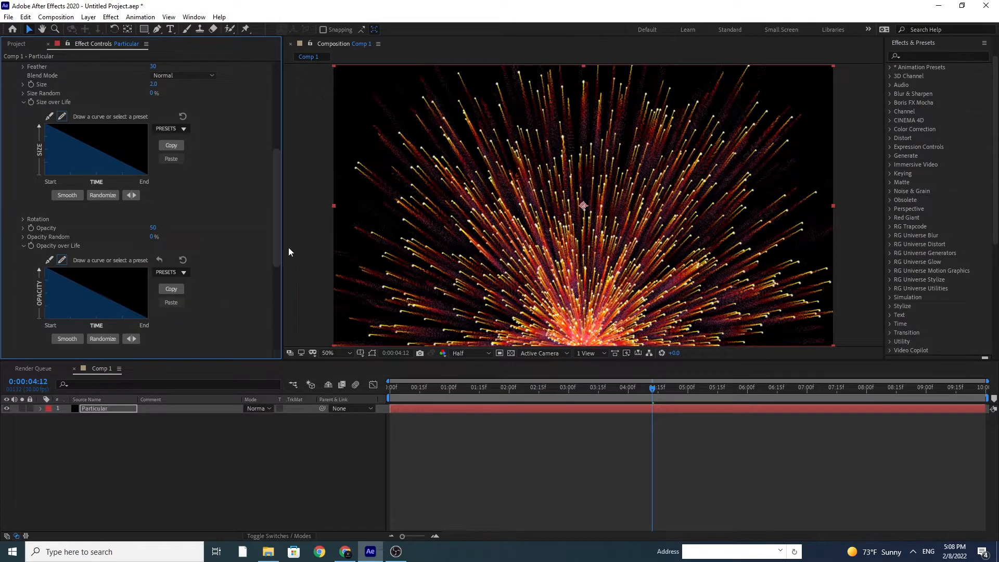
Step: Return the Aux System's Size over Life to the constant full-size preset and collapse both over-life curves
left_click(180, 132)
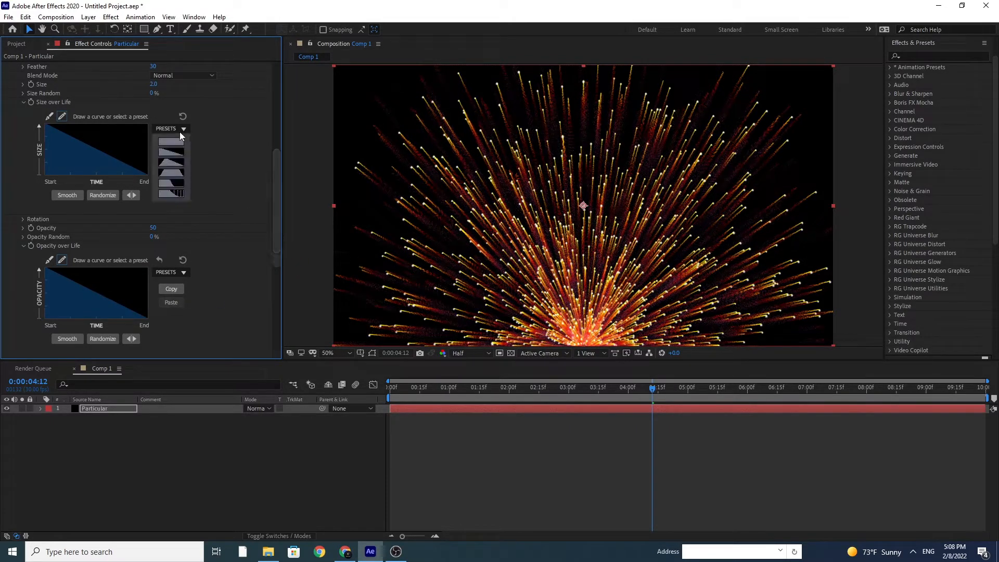
left_click(179, 133)
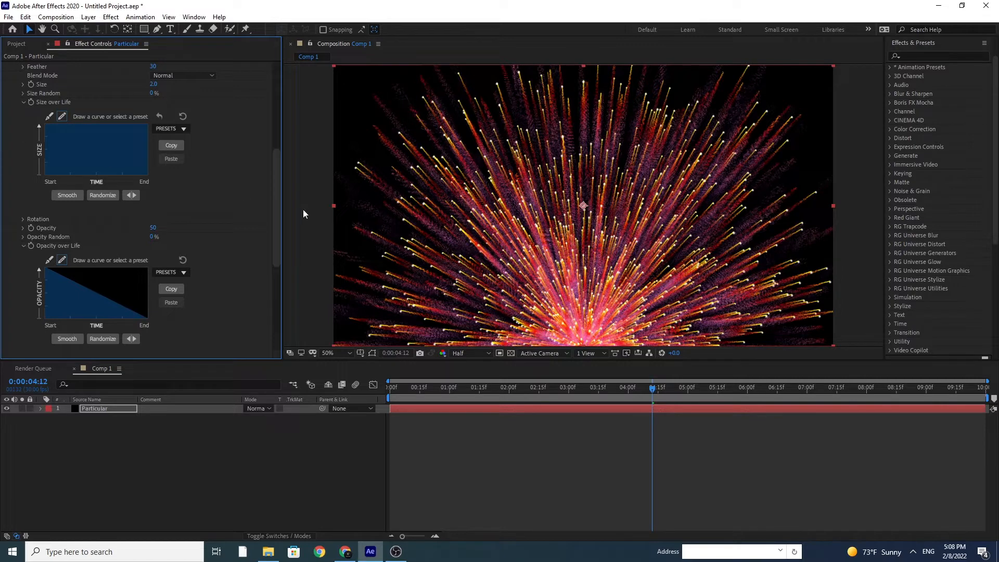
left_click_drag(277, 196, 279, 163)
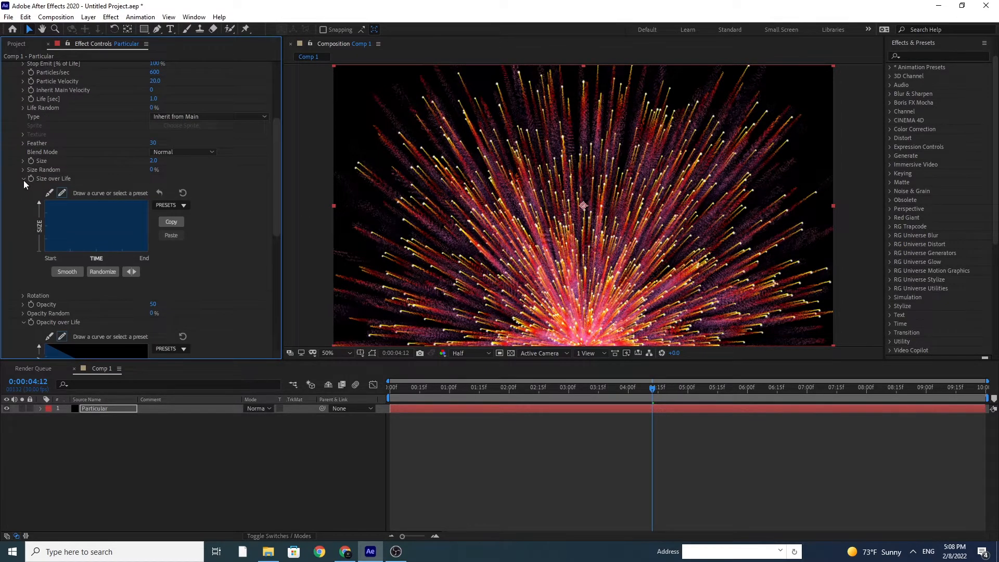
left_click(23, 179)
left_click(24, 214)
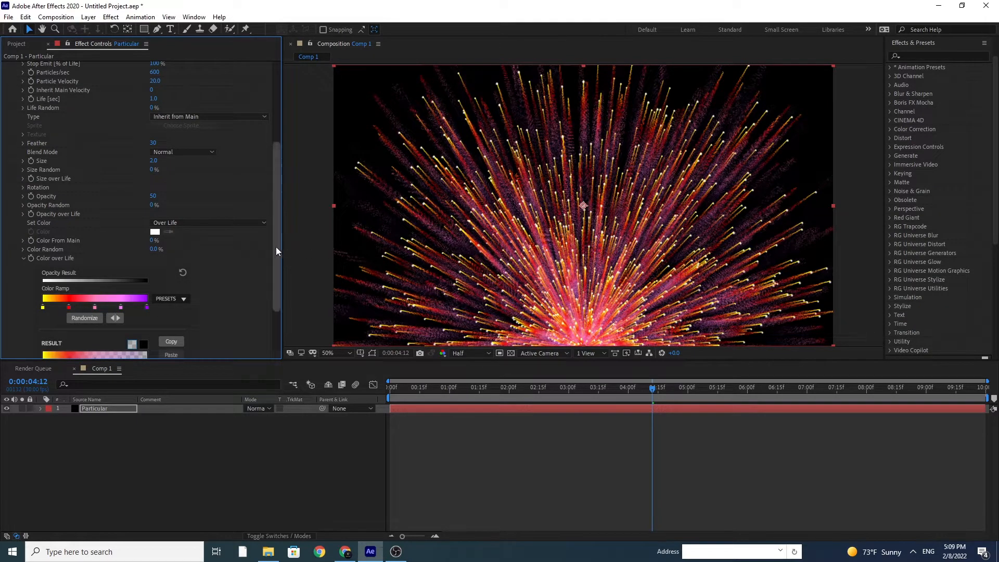
Step: Set the master Particle Life to 6 seconds and its Size to 3
left_click_drag(276, 247, 248, 168)
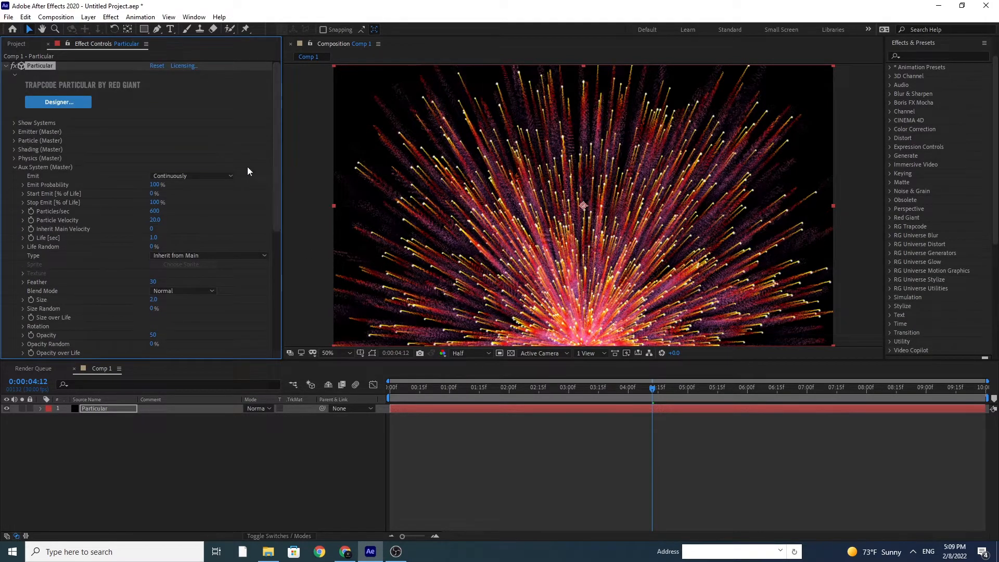
left_click(14, 168)
left_click(14, 141)
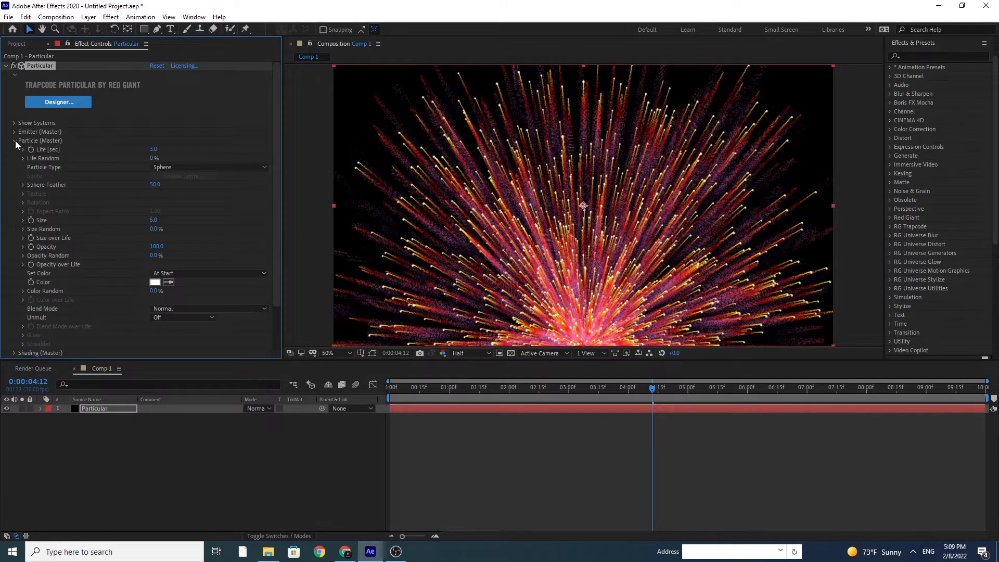
left_click(154, 150)
type("6")
key("Return")
left_click(154, 220)
type("3")
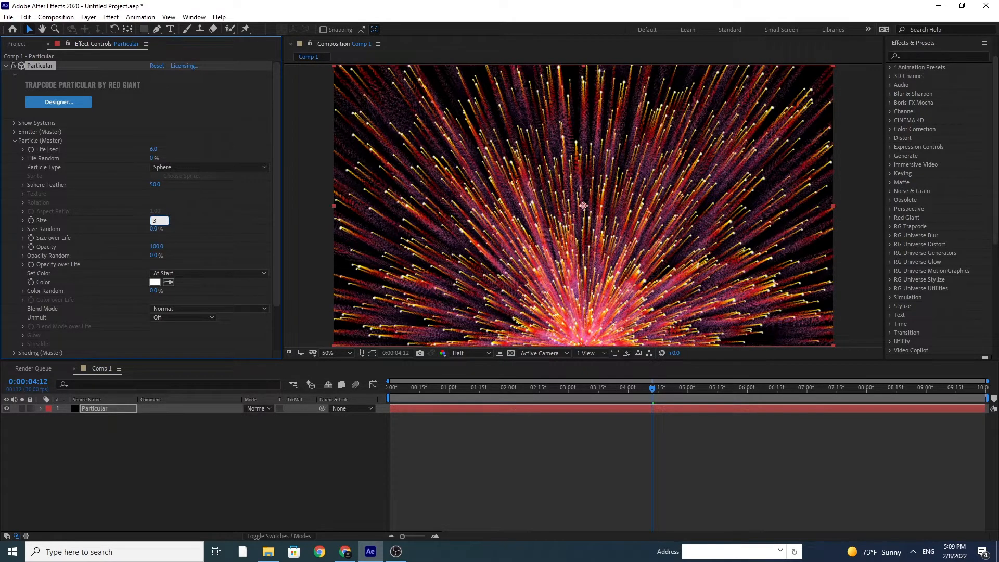
key("Return")
Step: Set the master Particle's Set Color mode to Over Life and apply the yellow-red-pink-purple gradient preset to its Color over Life
left_click(202, 273)
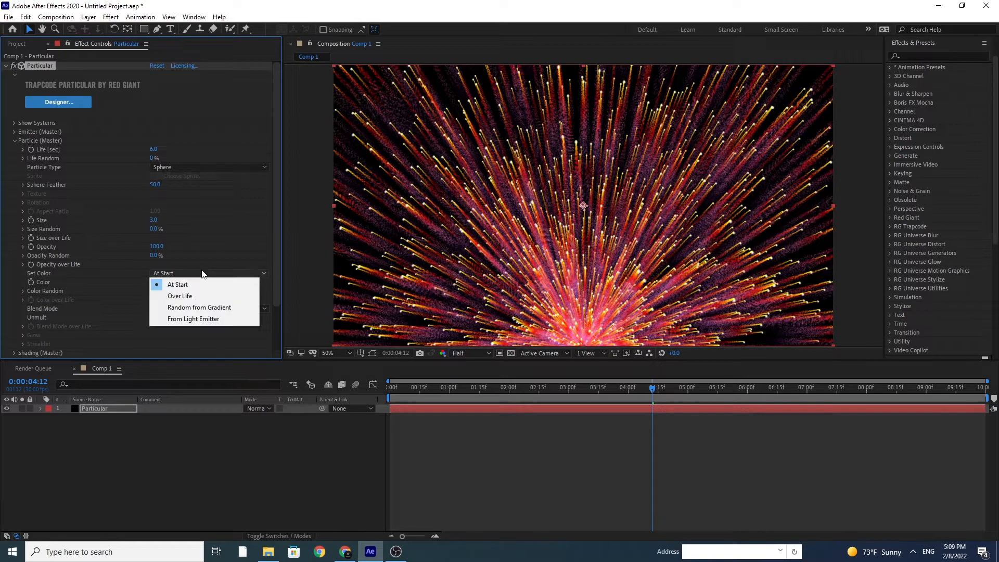
left_click(218, 295)
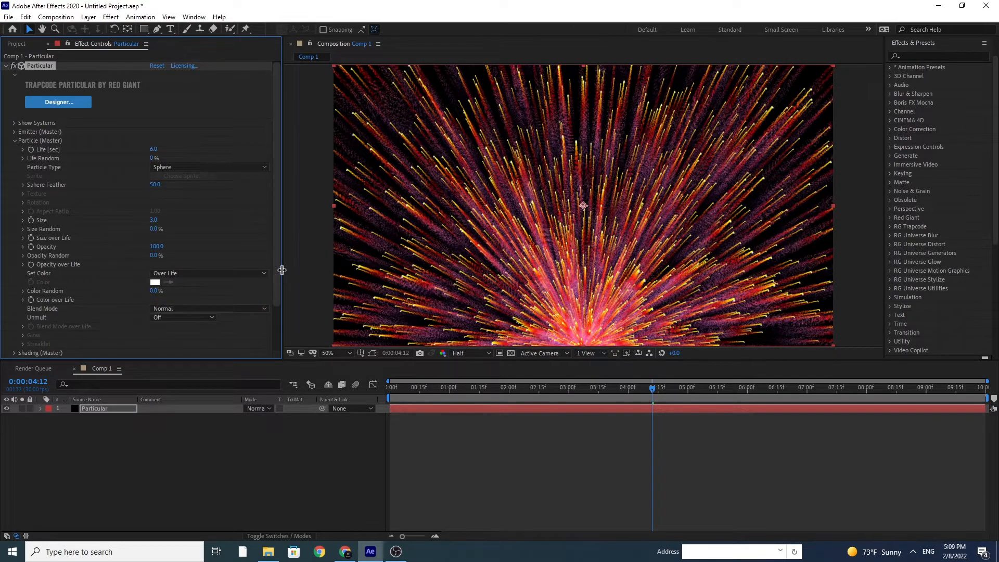
left_click_drag(282, 268, 323, 267)
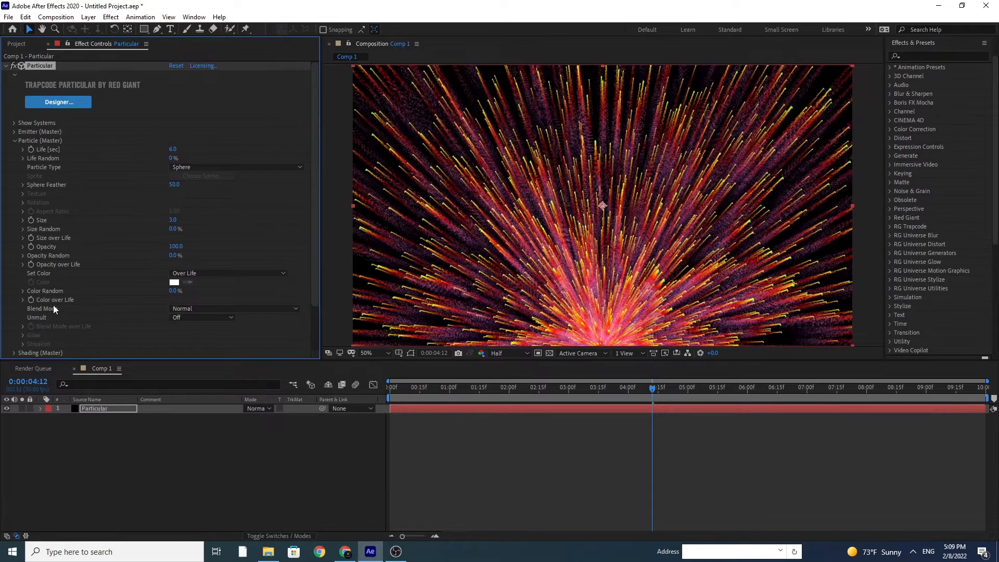
left_click(23, 301)
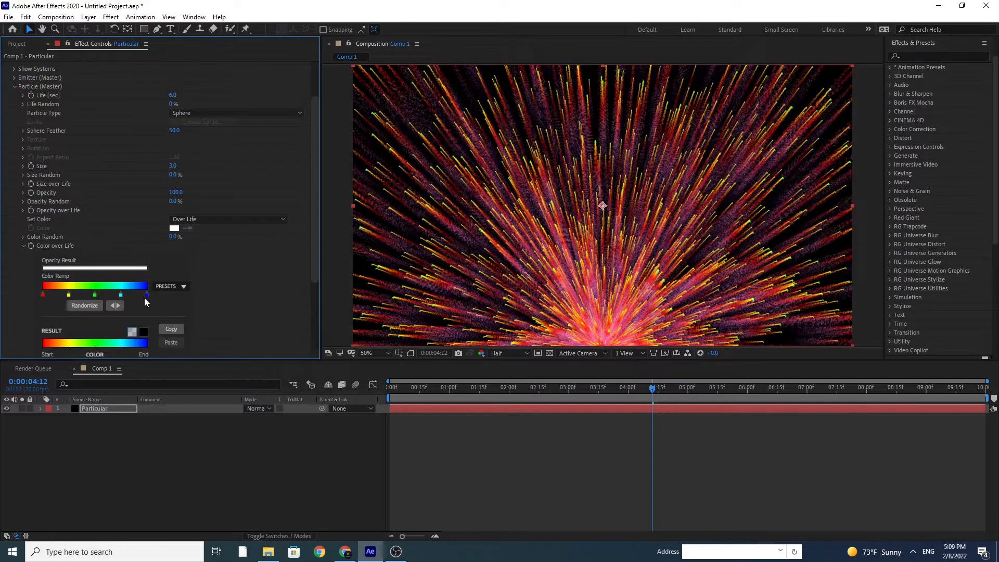
left_click(178, 286)
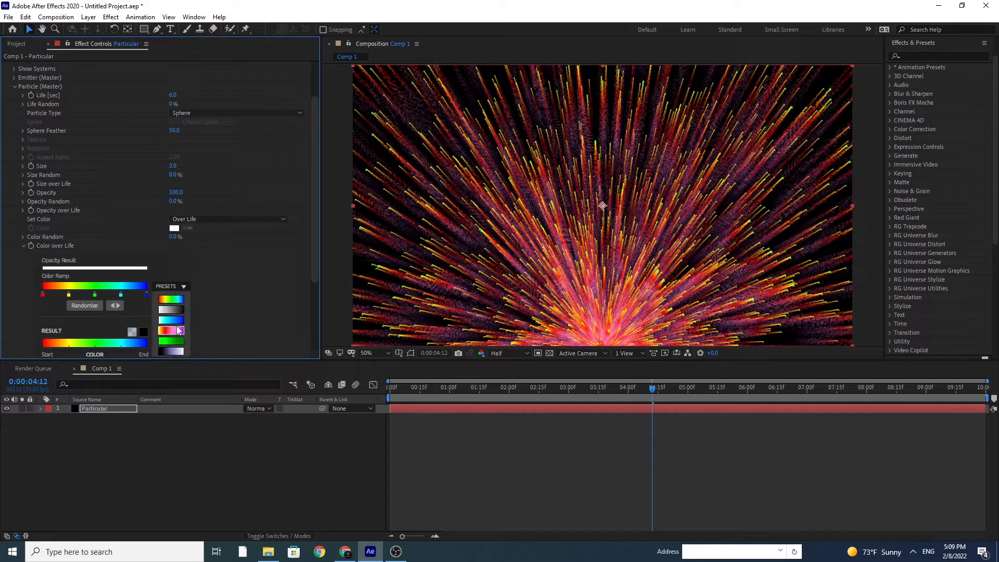
left_click(76, 306)
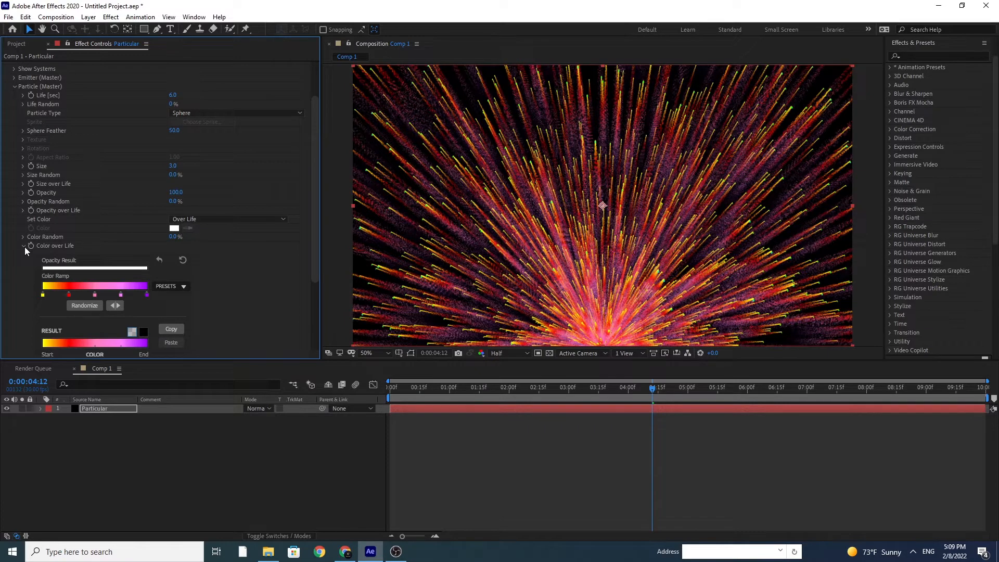
left_click(24, 247)
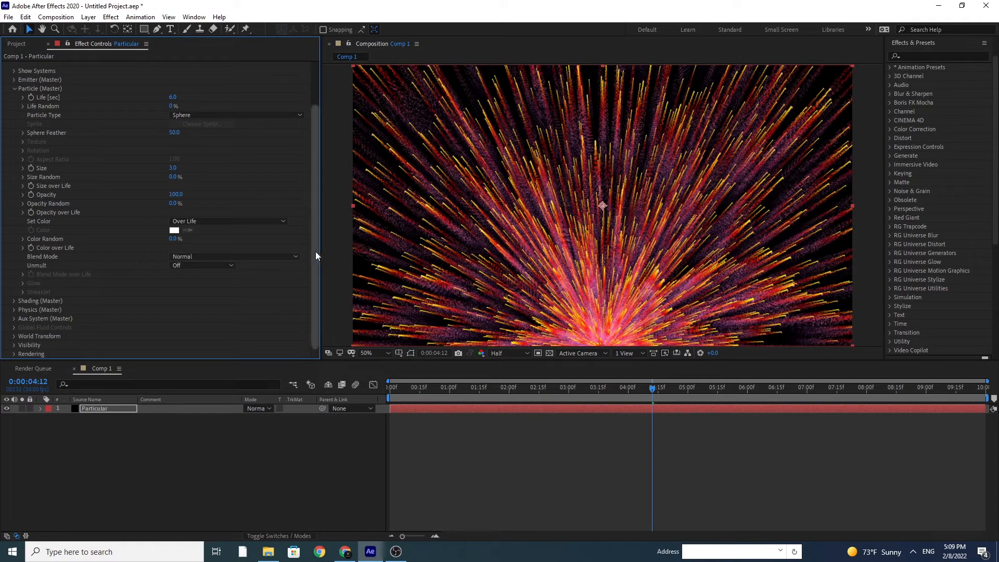
scroll(59, 139, "up", 1)
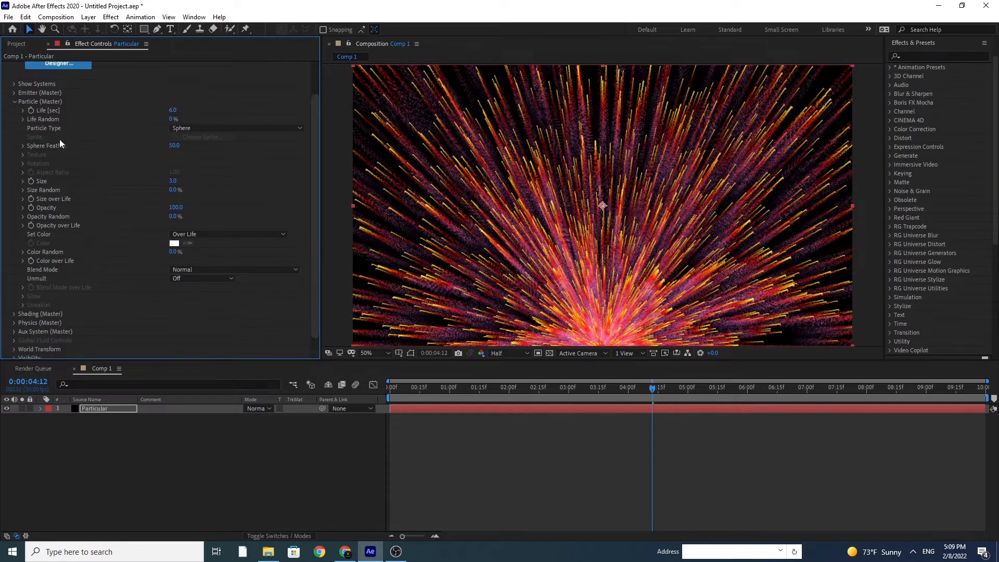
left_click(15, 102)
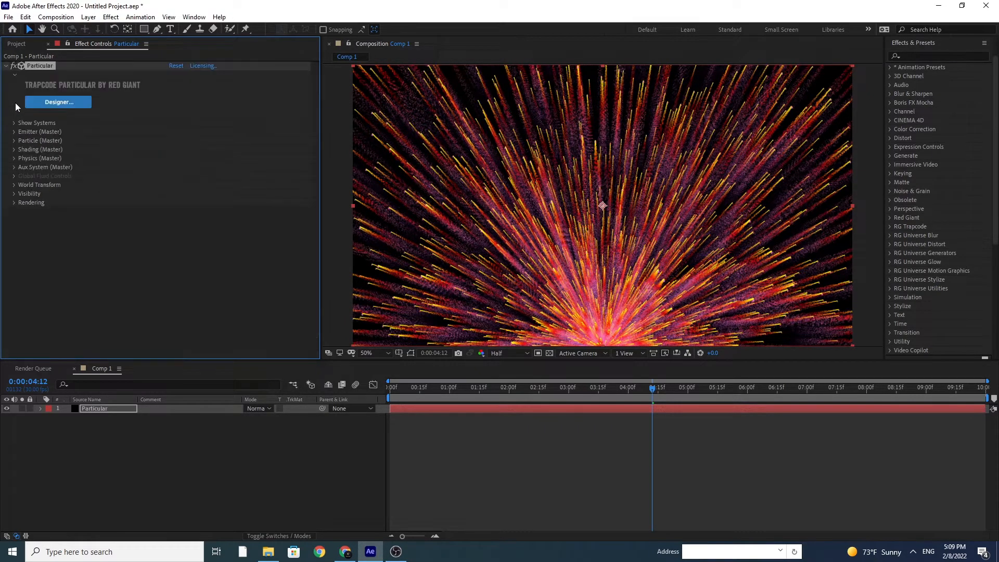
Step: Move to frame 0:00:02:14 and set the composition preview resolution to Quarter
left_click(538, 388)
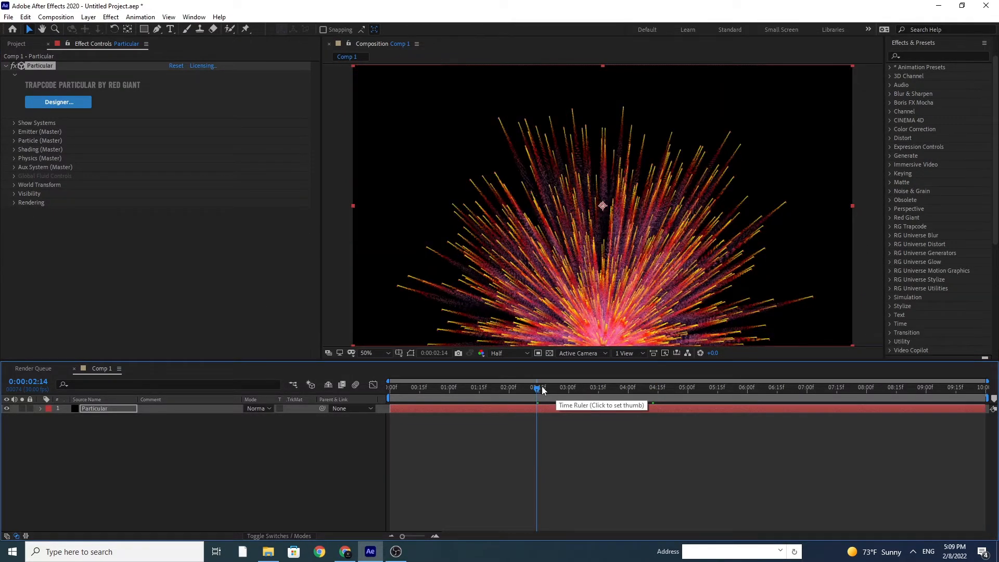
left_click(512, 354)
left_click(510, 412)
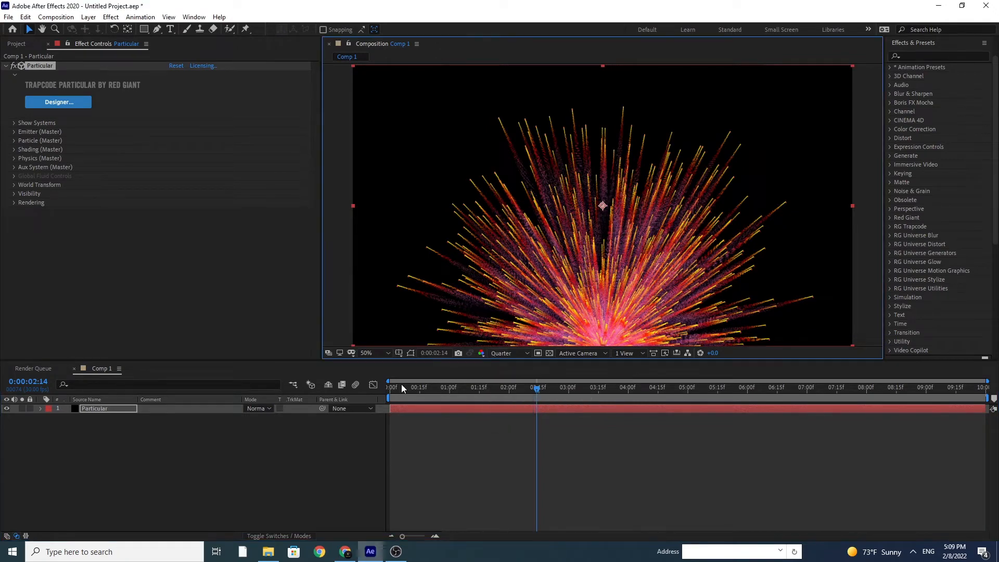
Step: Preview the particle animation from the first frame and check the burst at frames 0:00:02:21 and 0:00:04:04
left_click_drag(399, 386, 364, 390)
key("space")
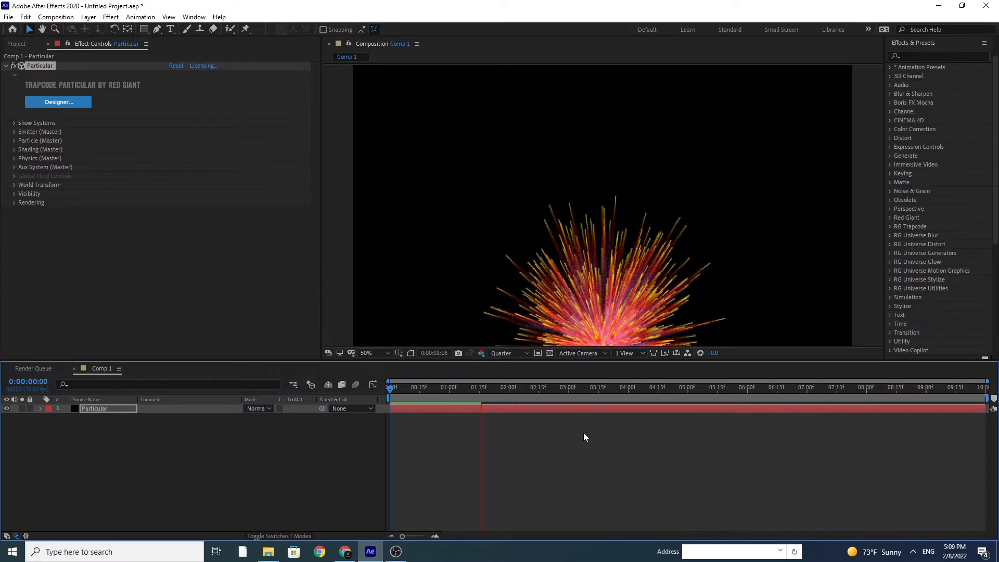
left_click(476, 391)
left_click(387, 389)
key("space")
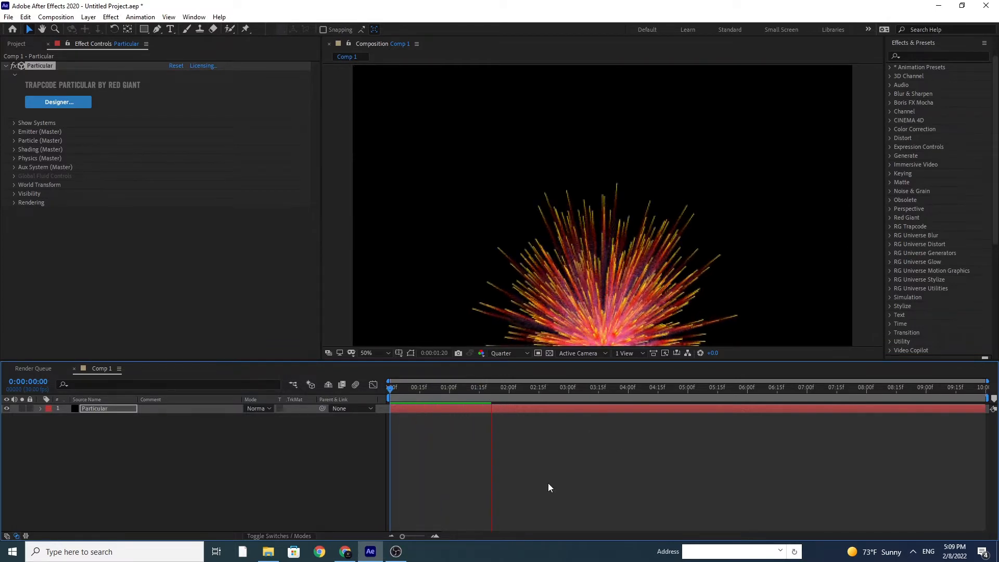
key("space")
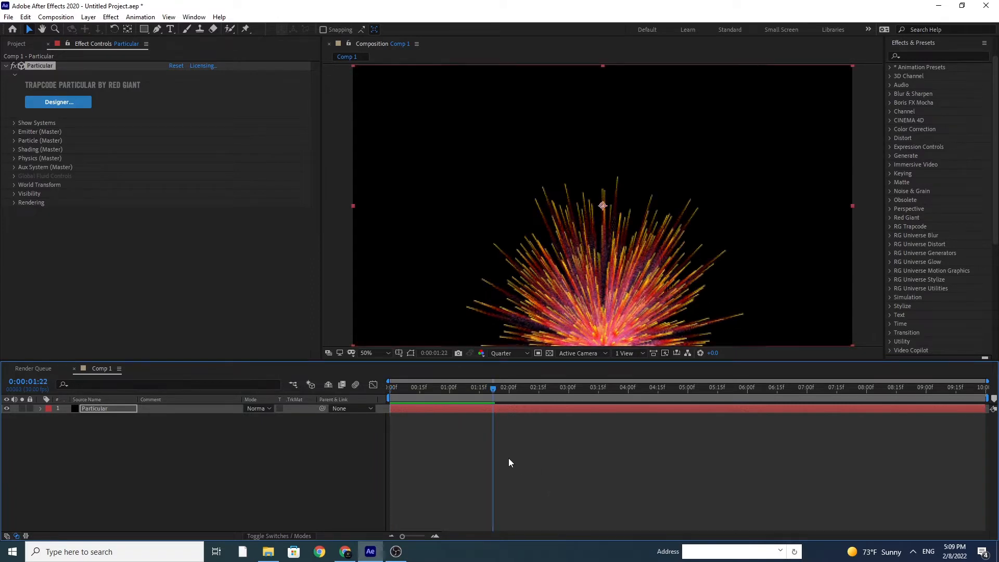
left_click(551, 389)
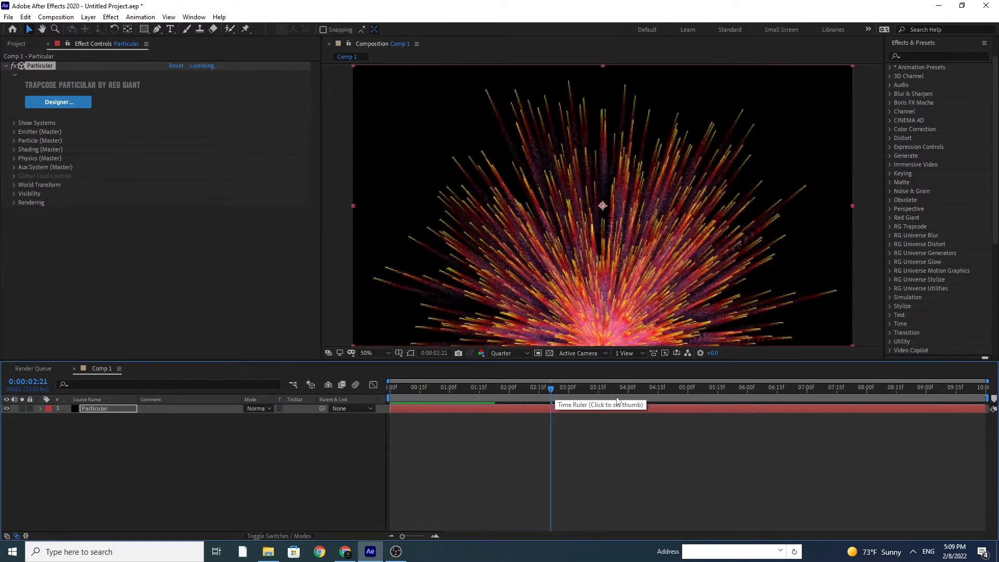
left_click(636, 398)
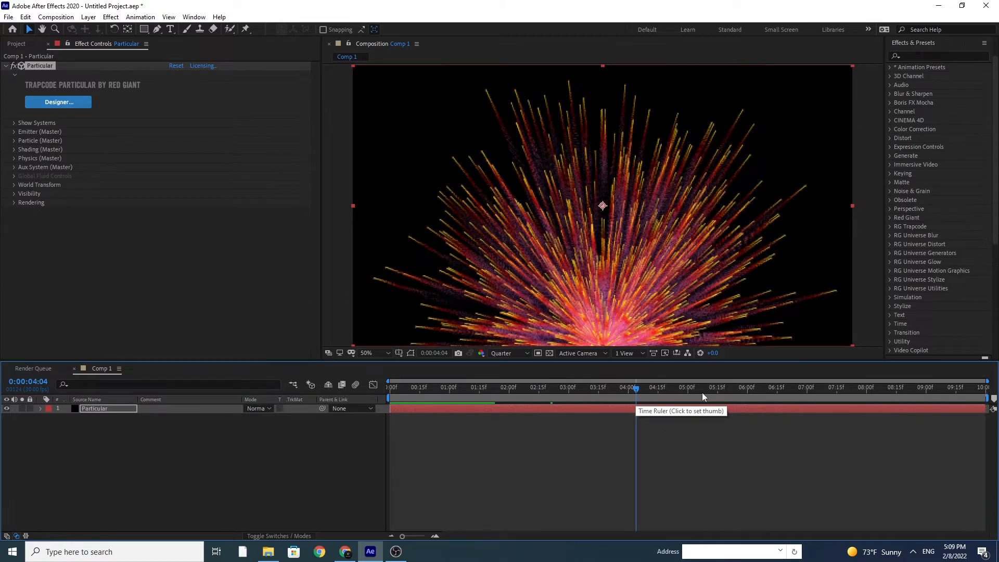
Step: Apply a Glow effect from the Stylize category to the Particular layer and set its Glow Threshold to 90%
left_click(93, 410)
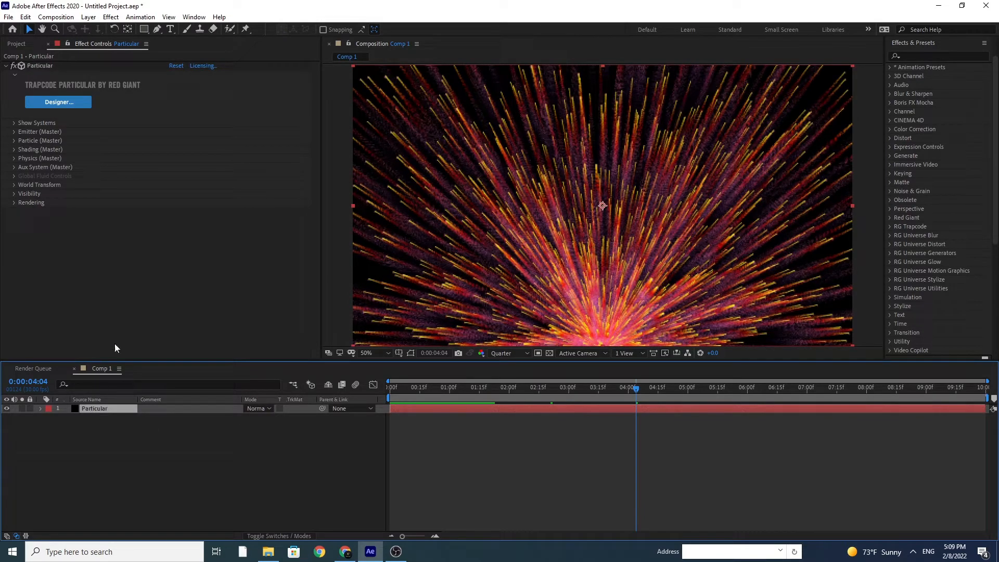
left_click(112, 19)
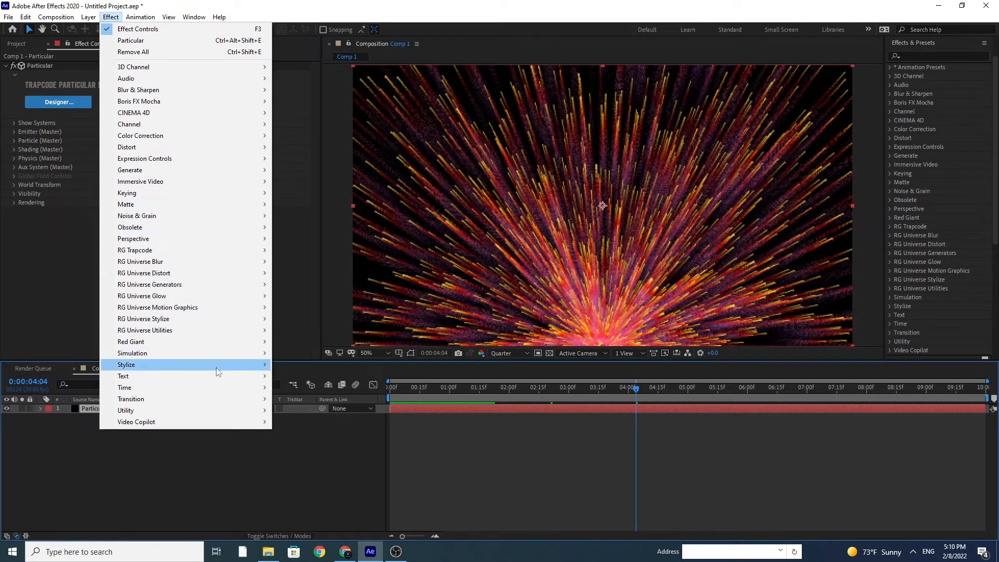
mouse_move(211, 364)
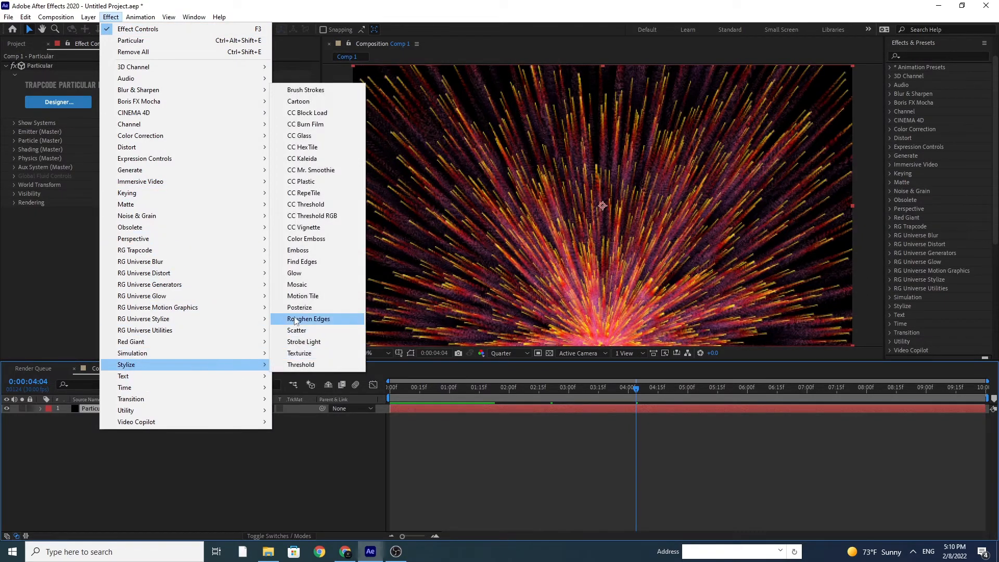
left_click(297, 275)
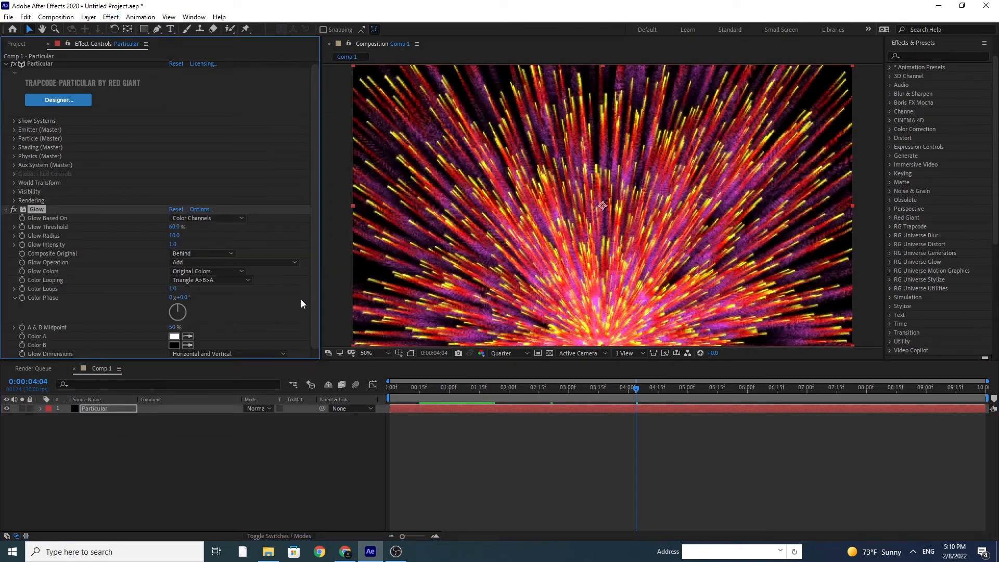
left_click(175, 227)
key("Return")
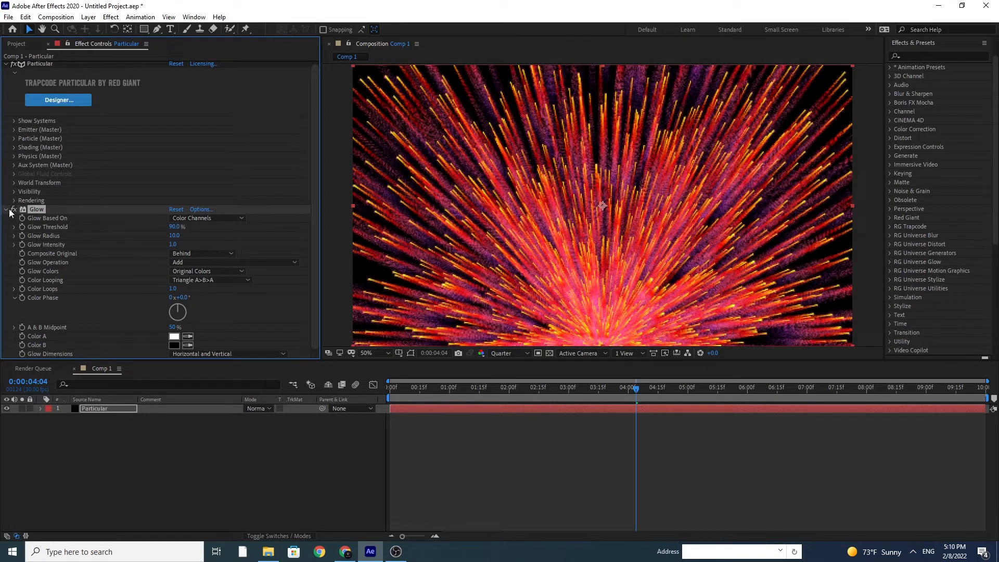
left_click(6, 210)
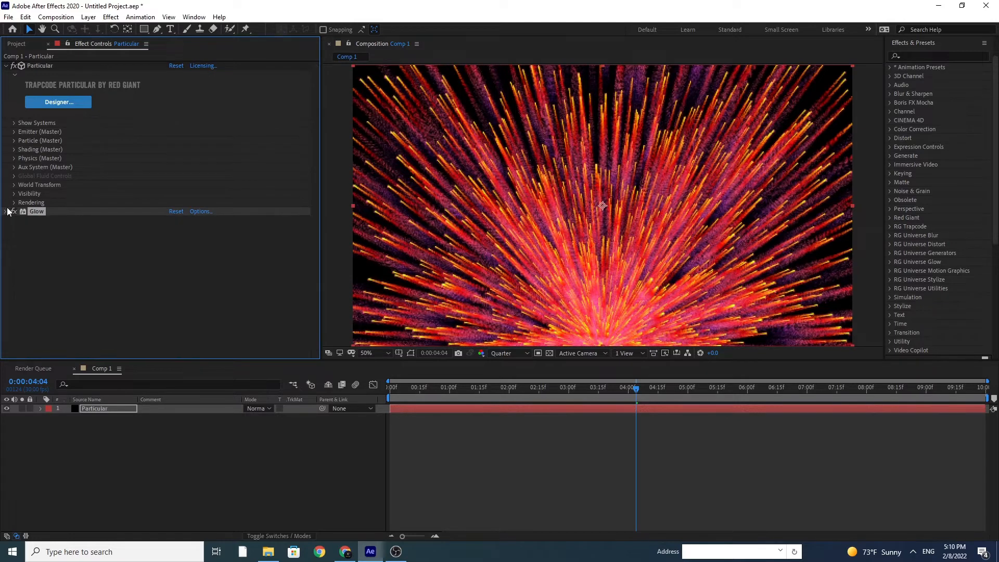
Step: Duplicate the Particular layer in the composition
left_click(104, 409)
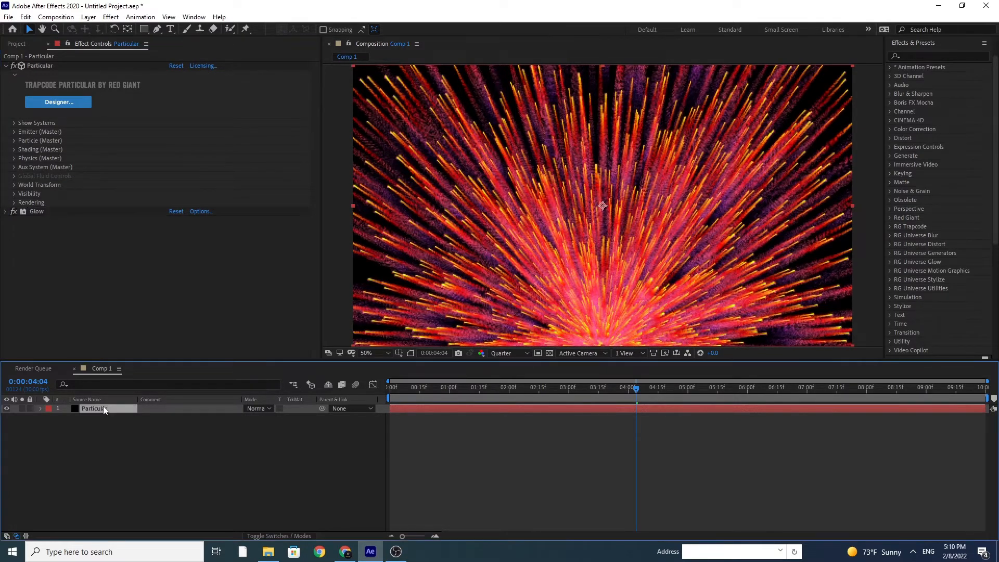
left_click(25, 16)
left_click(61, 126)
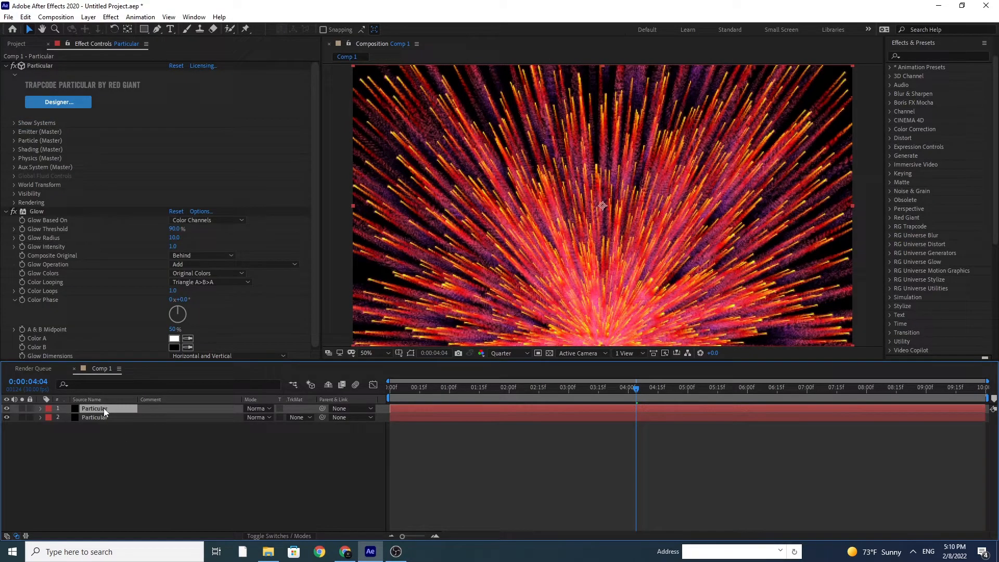
left_click(99, 416)
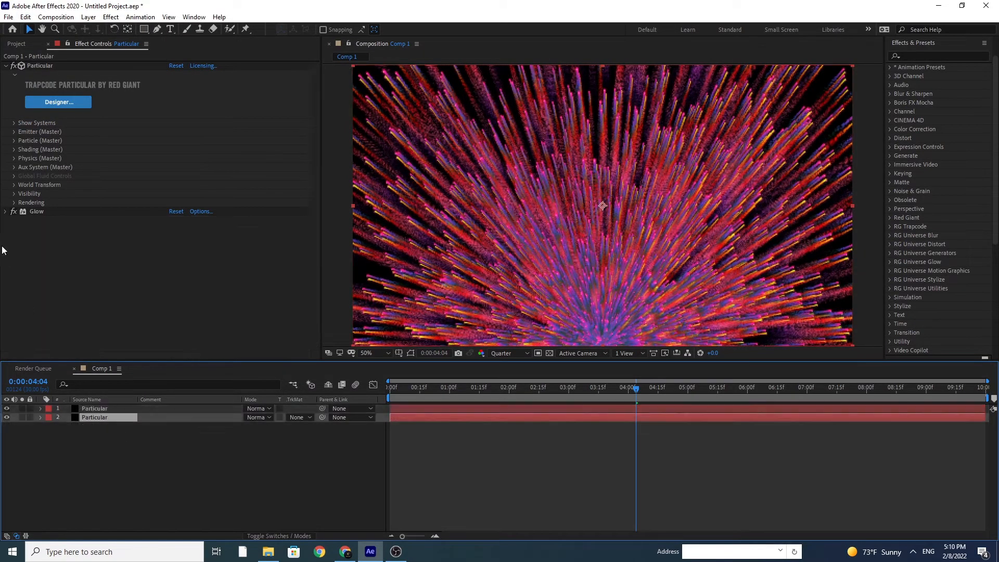
Step: Set the upper Particular layer's master Aux System Emit option to Off
left_click(94, 409)
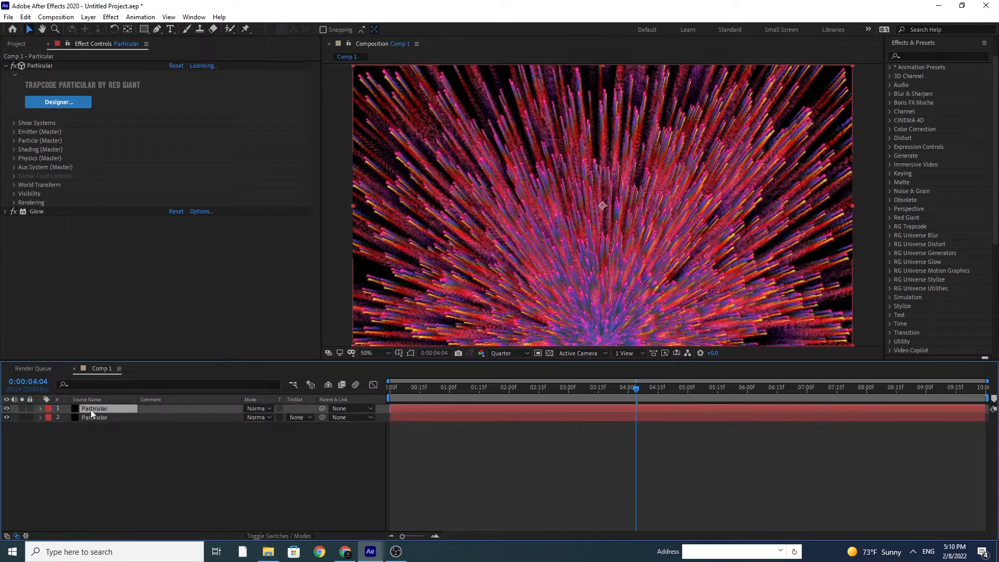
left_click(14, 166)
scroll(163, 170, "down", 4)
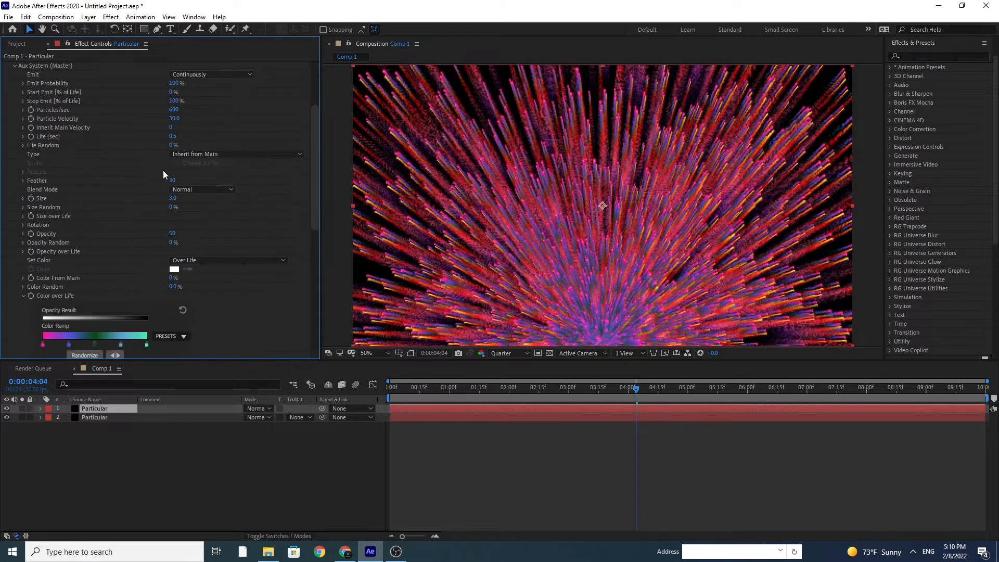
left_click(197, 76)
left_click(192, 85)
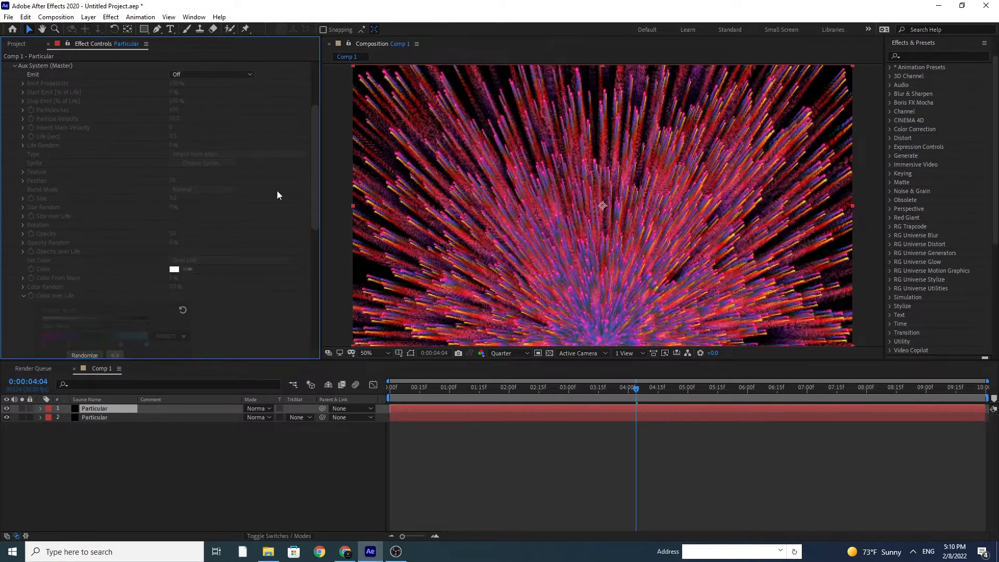
left_click_drag(317, 191, 316, 130)
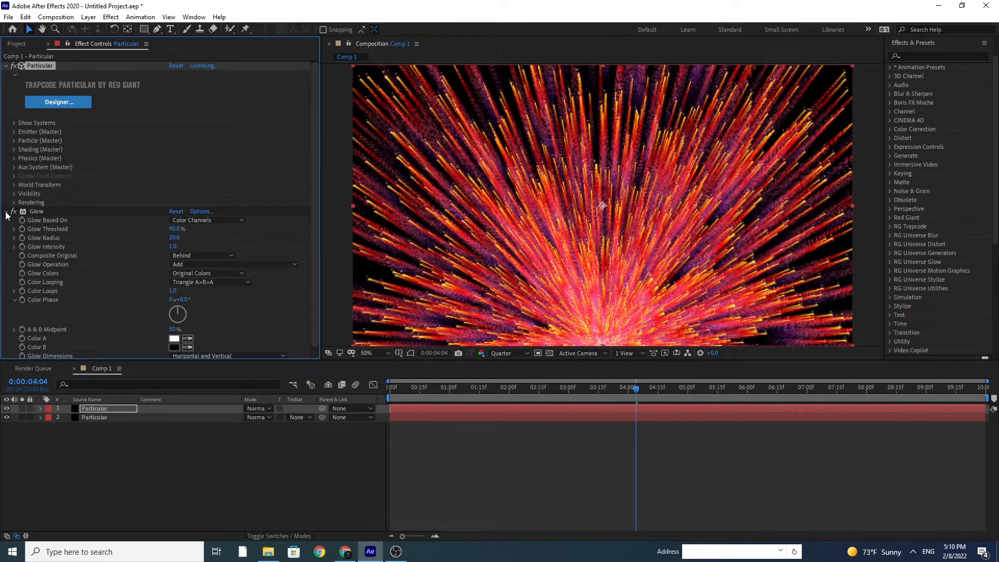
Step: Set the upper Particular layer's master Emitter to 3000 Particles/sec and the composition preview resolution to Full
left_click(14, 167)
left_click(14, 132)
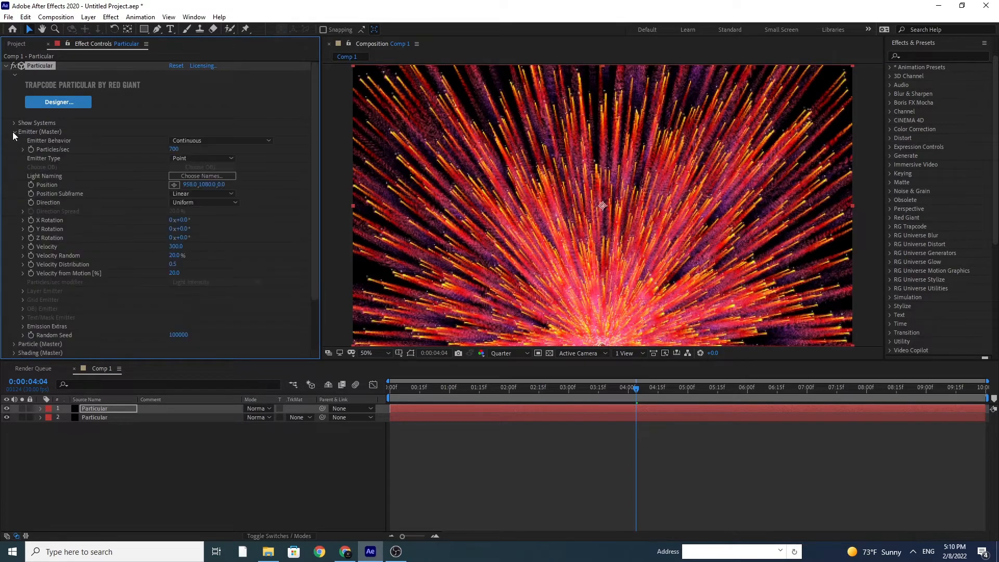
left_click(177, 150)
type("3000")
key("Return")
left_click(498, 351)
left_click(501, 374)
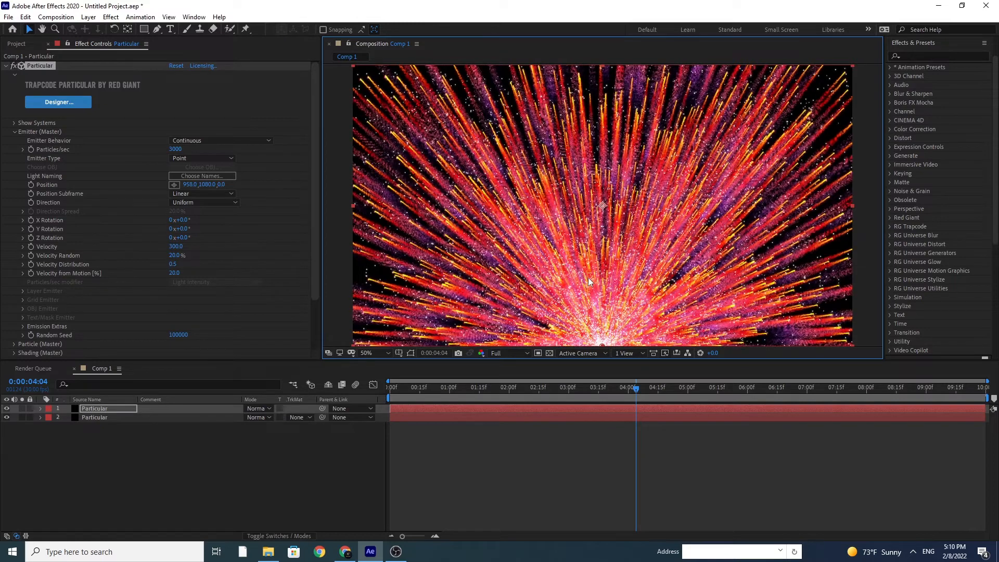
left_click(15, 132)
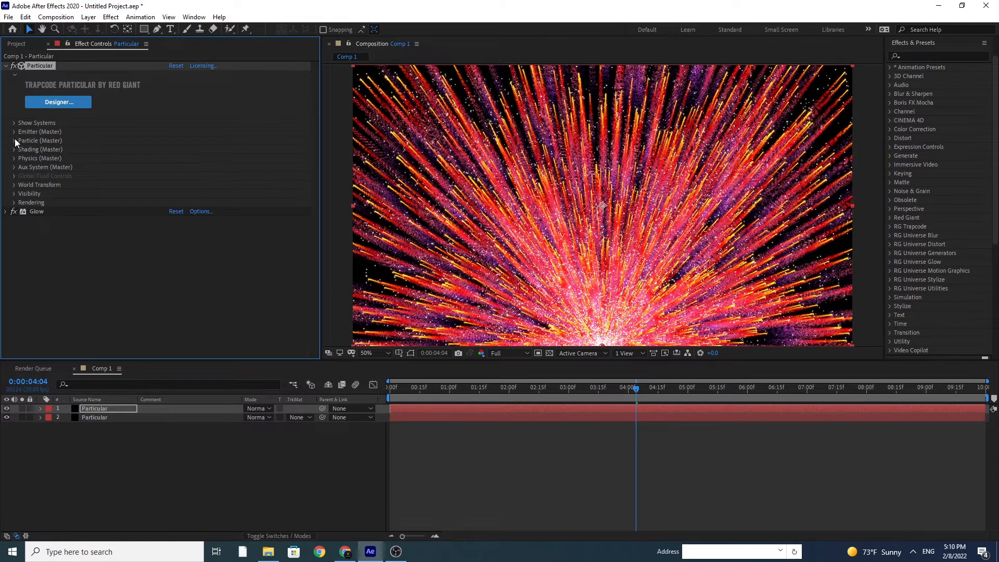
Step: Set the upper layer's master Particle color mode to Over Life and apply the yellow-red-pink-purple gradient preset
left_click(14, 140)
left_click(207, 273)
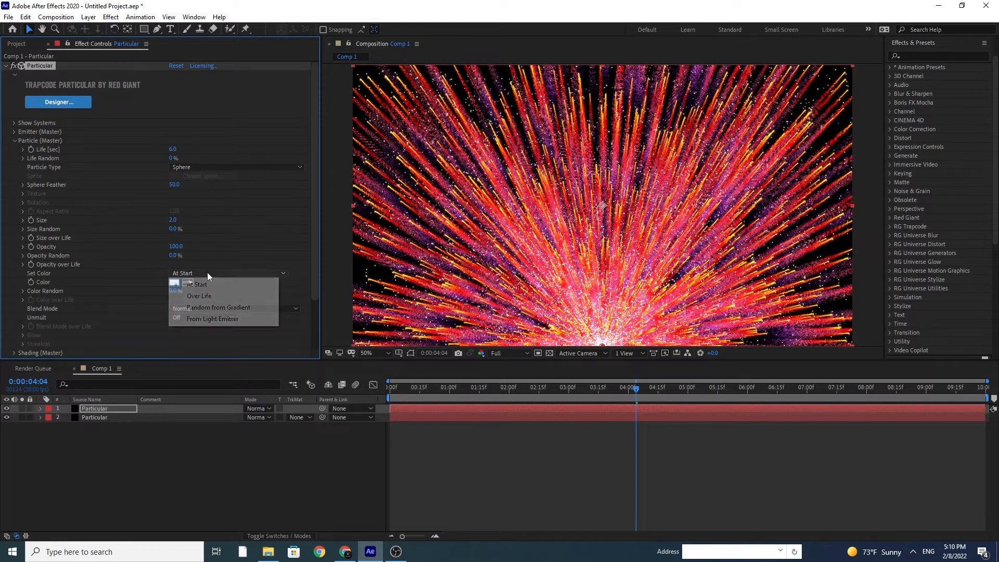
left_click(217, 296)
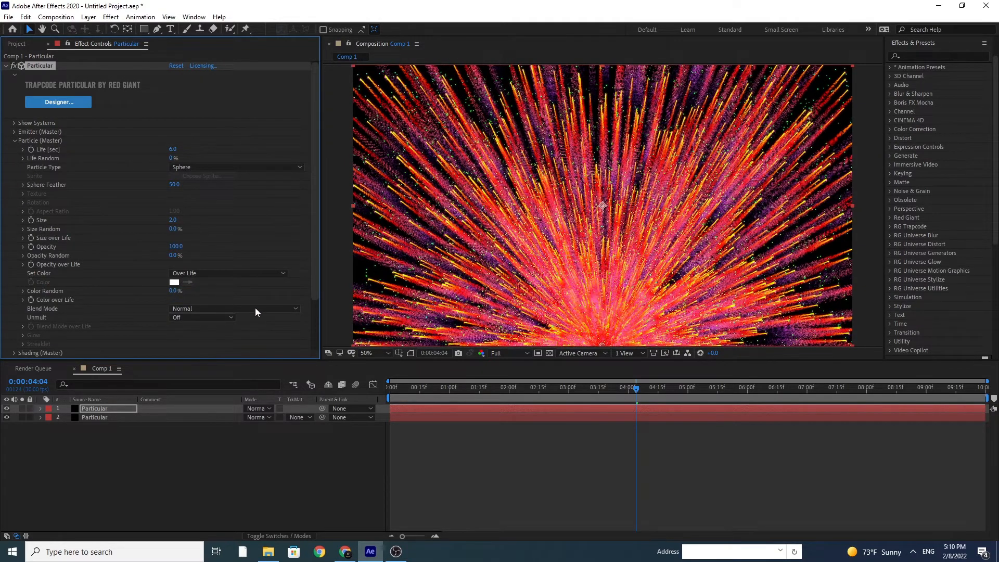
left_click(24, 300)
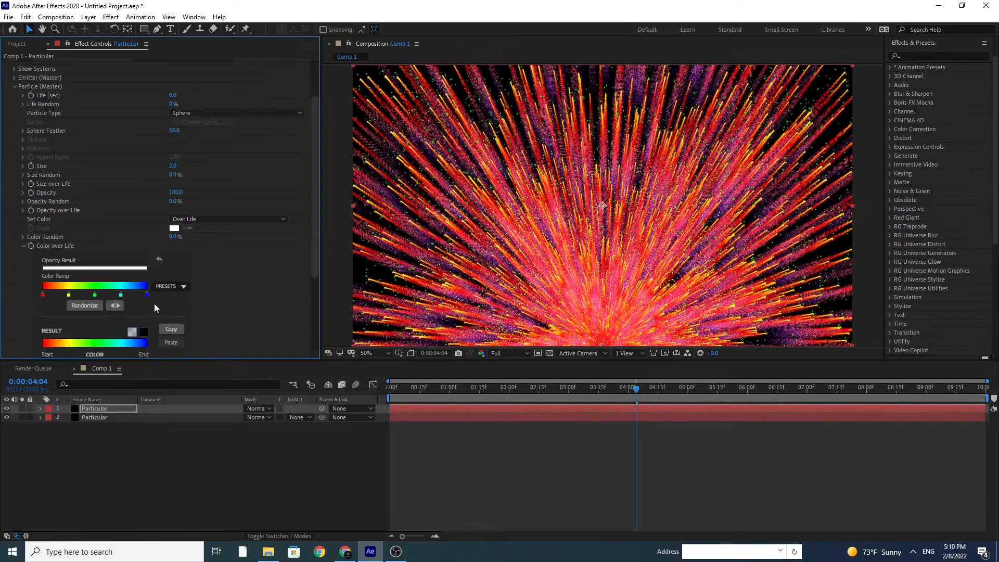
left_click(171, 286)
left_click(178, 328)
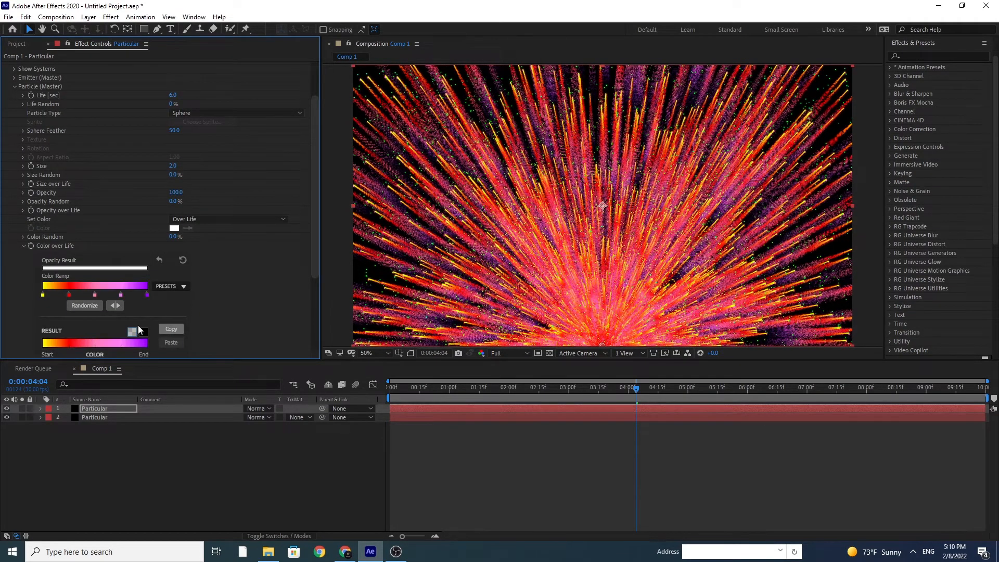
left_click(23, 246)
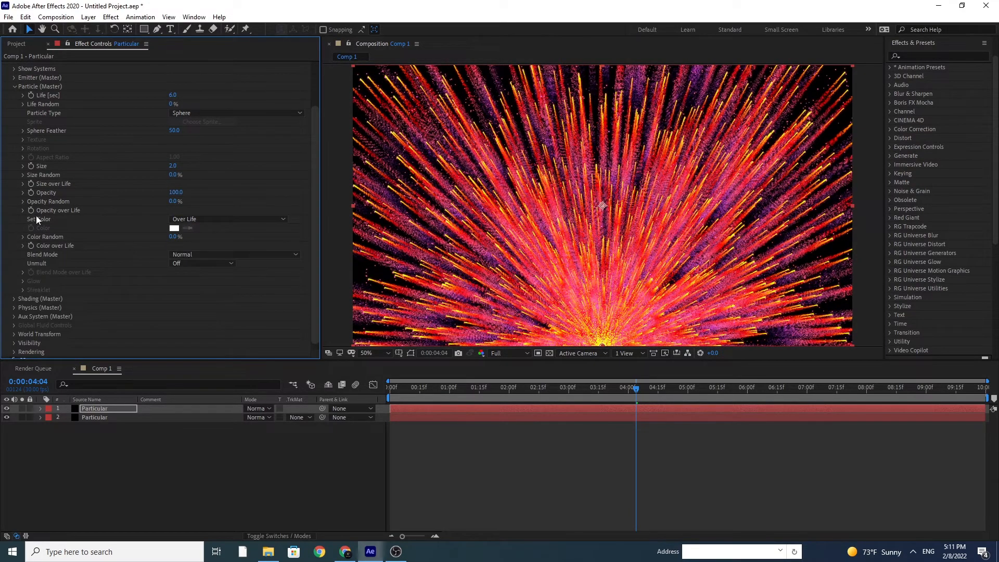
left_click(15, 87)
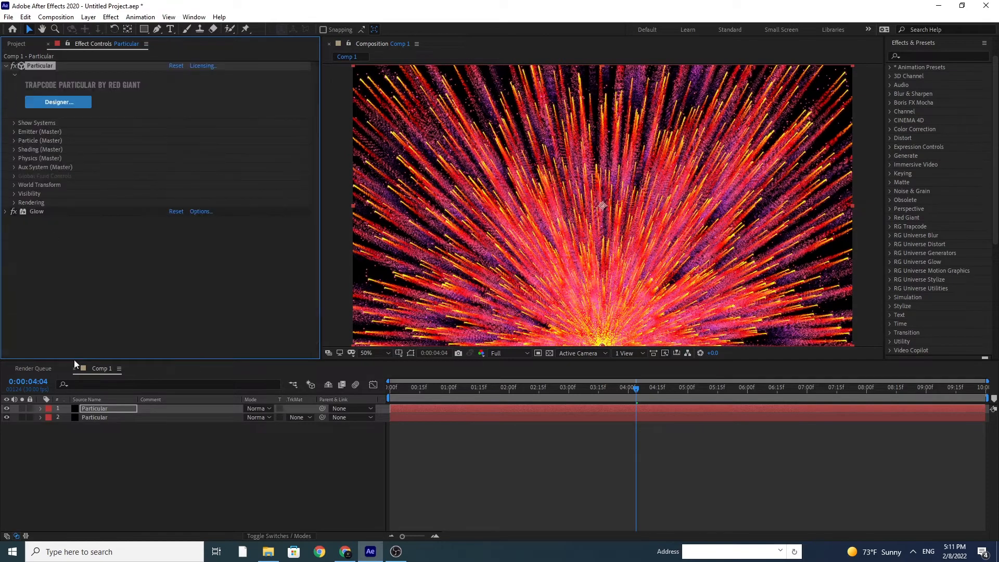
Step: Add a new adjustment layer above both Particular layers
left_click(107, 468)
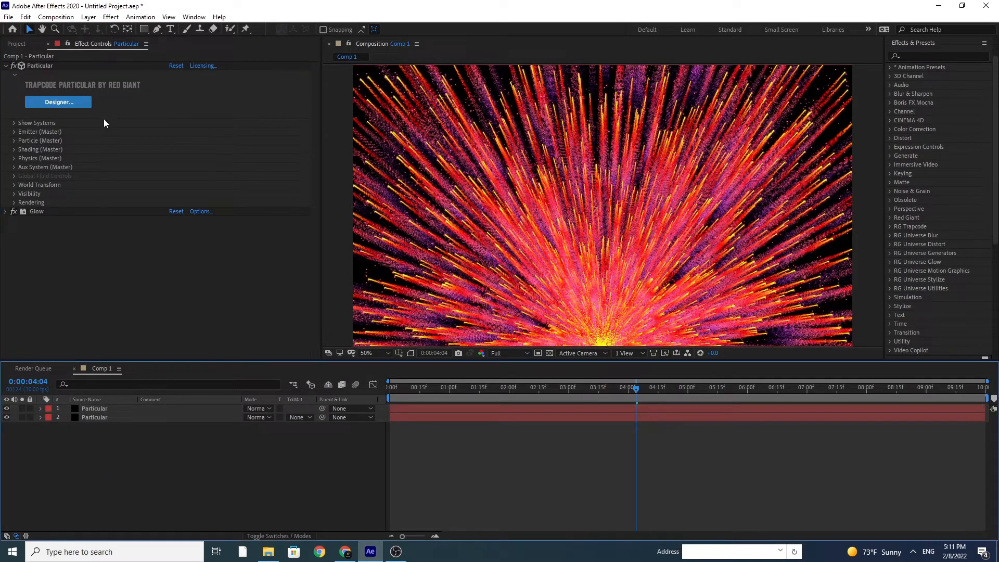
left_click(88, 16)
mouse_move(157, 33)
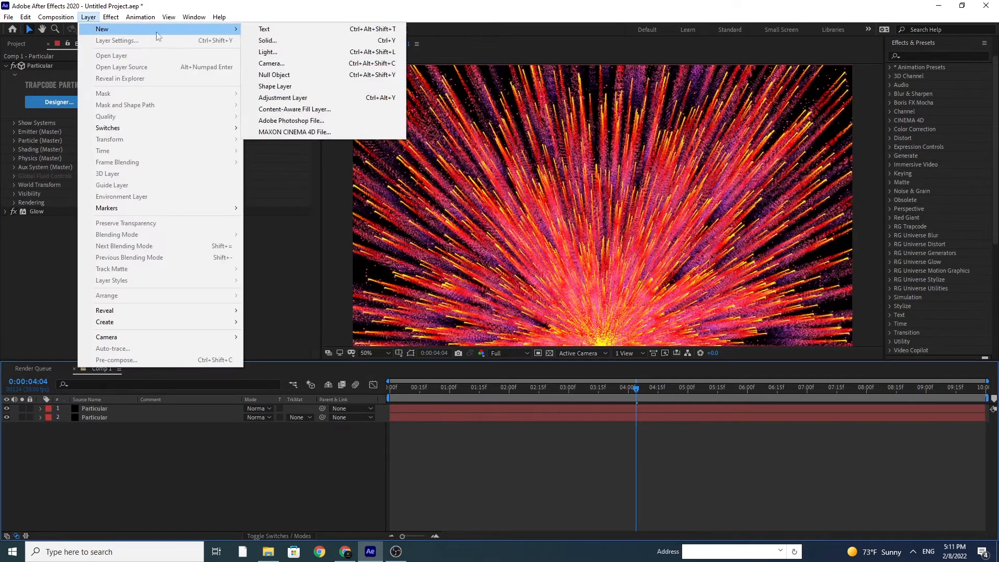
left_click(298, 98)
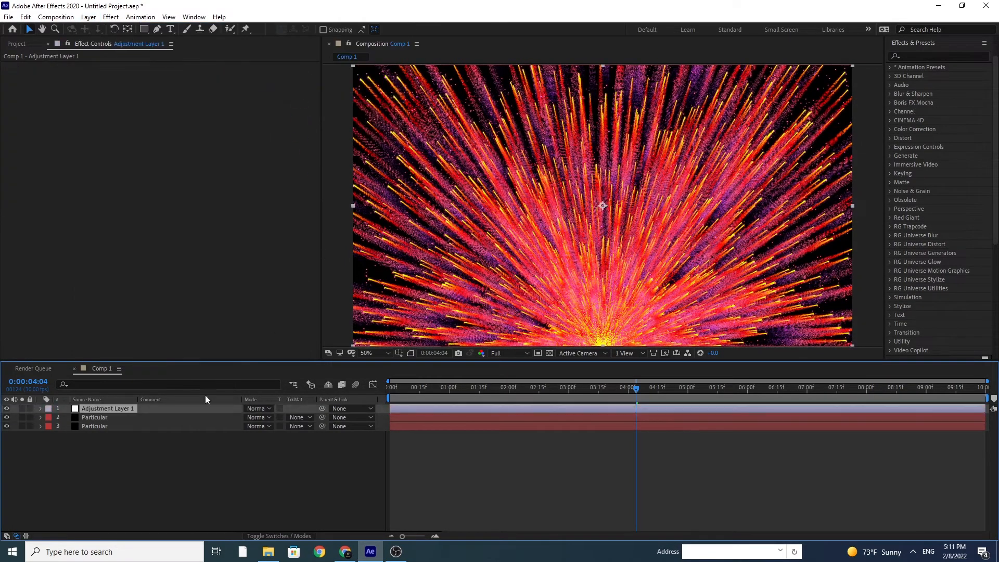
Step: Apply a Curves color correction to the adjustment layer and shape its RGB curve into a steep S for stronger contrast
left_click(111, 17)
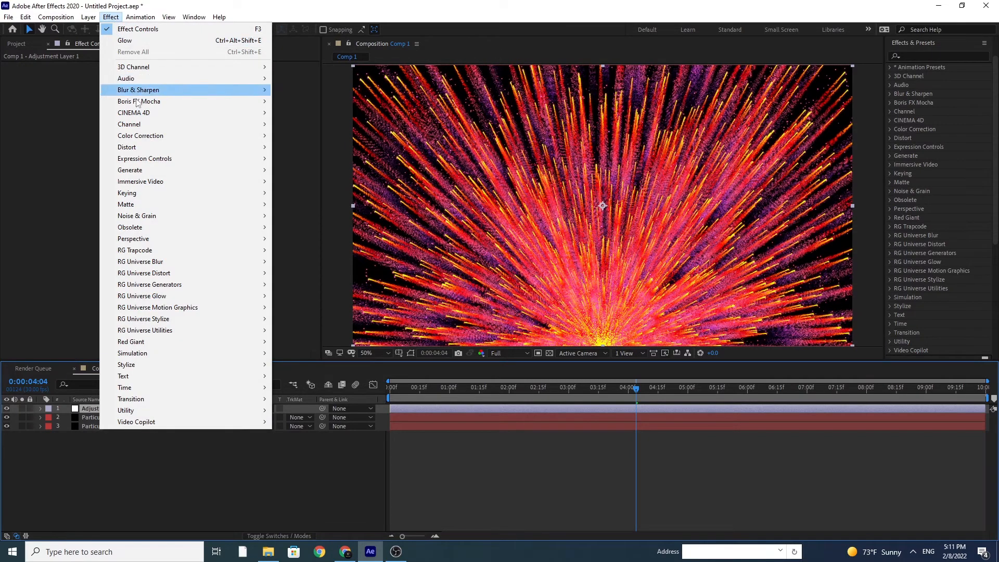
mouse_move(186, 136)
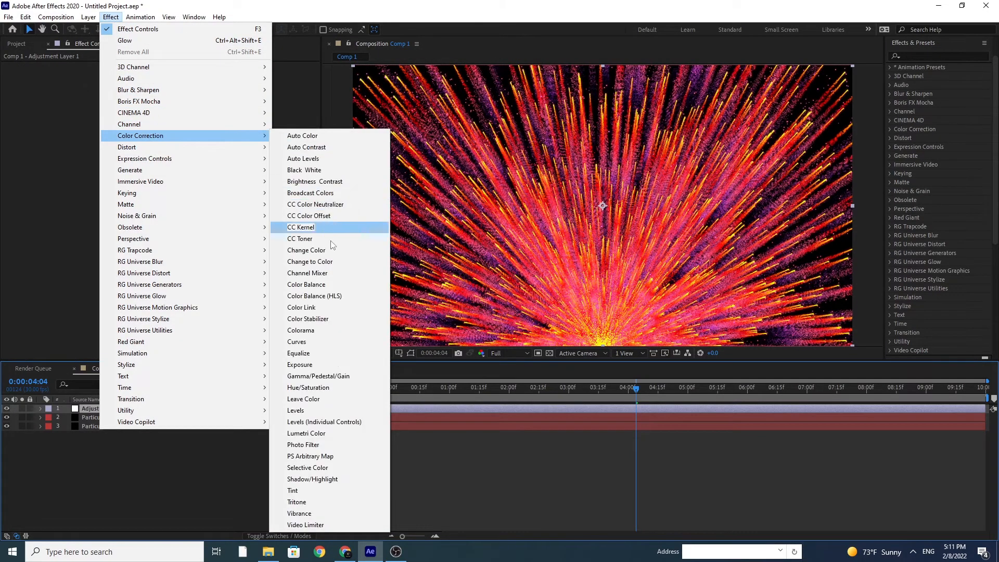
left_click(342, 342)
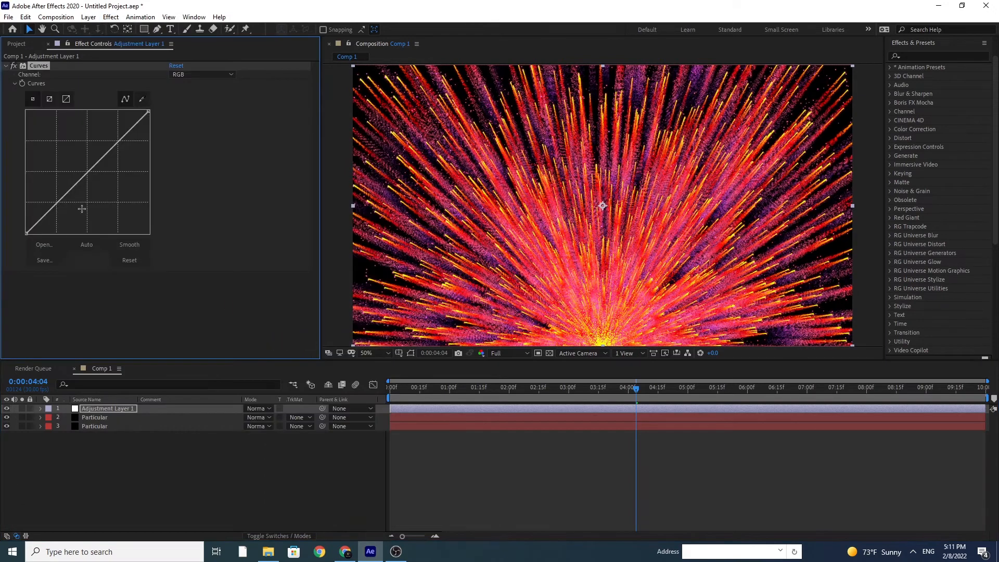
left_click_drag(56, 202, 69, 216)
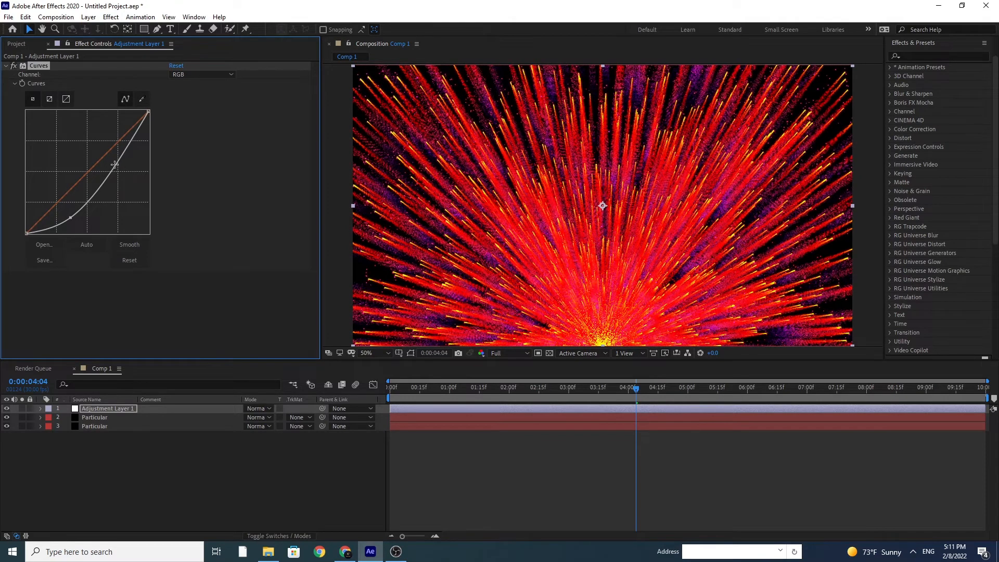
left_click_drag(118, 165, 95, 149)
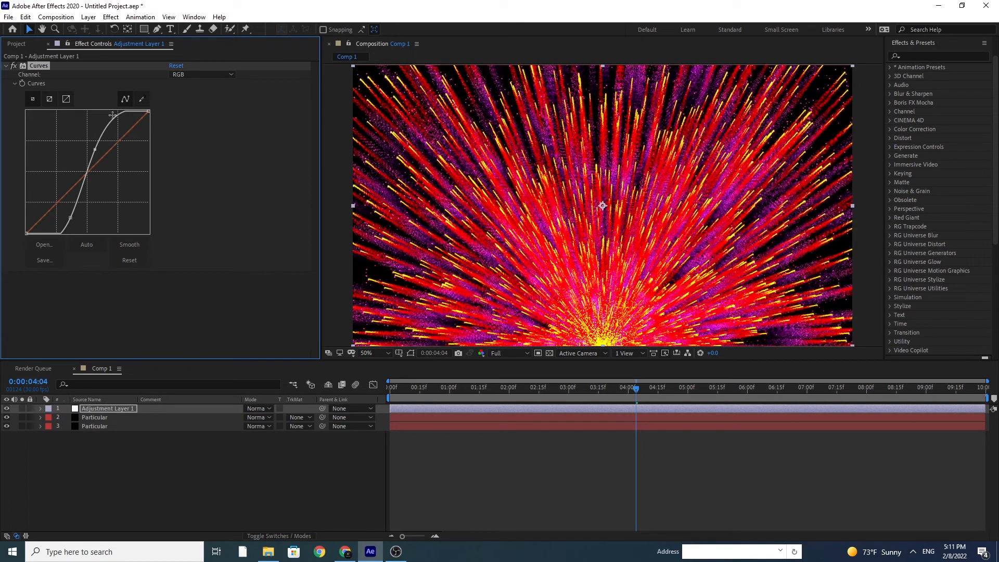
Step: Try a Glow effect on the adjustment layer with its Glow Threshold set to 90%
left_click(111, 17)
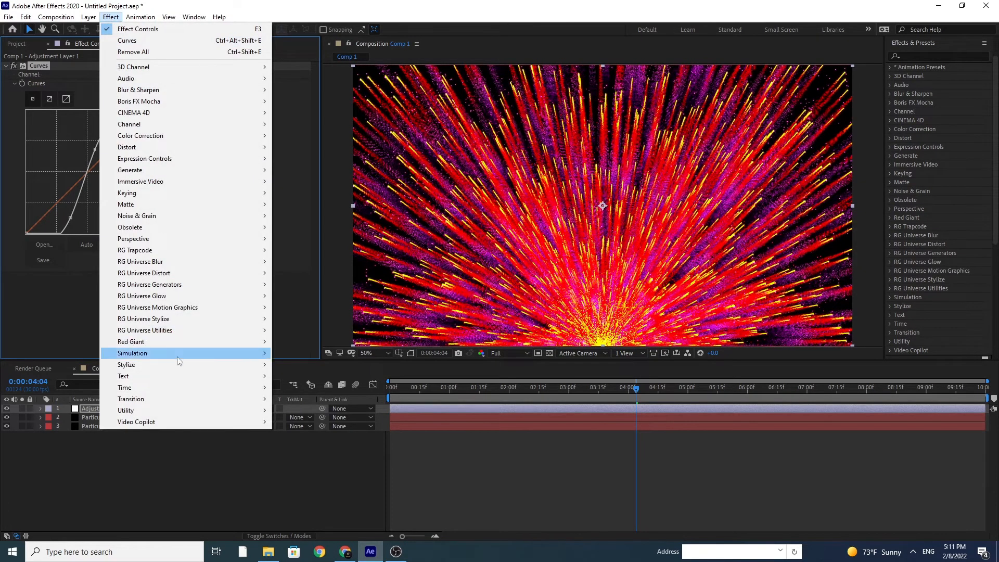
mouse_move(177, 365)
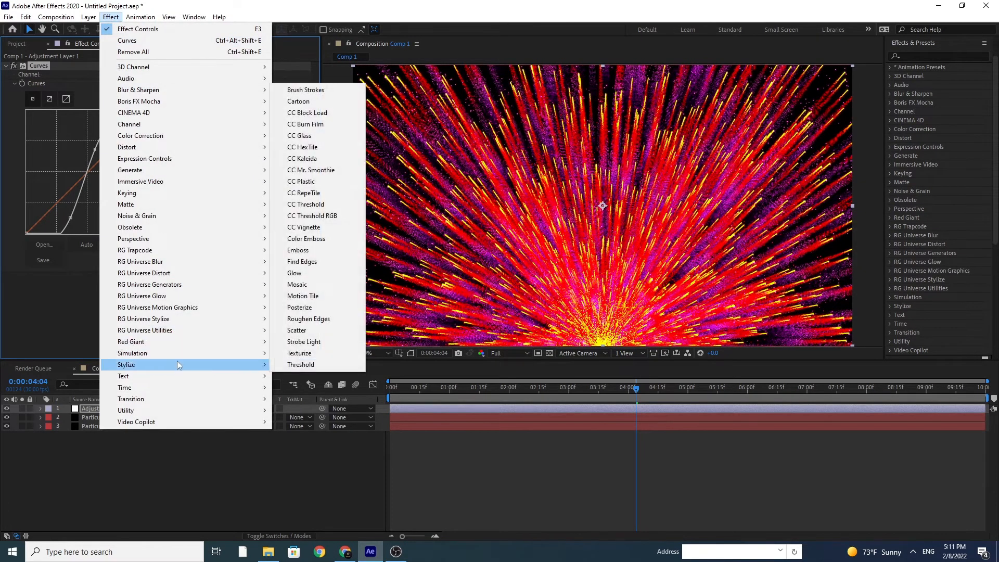
left_click(311, 273)
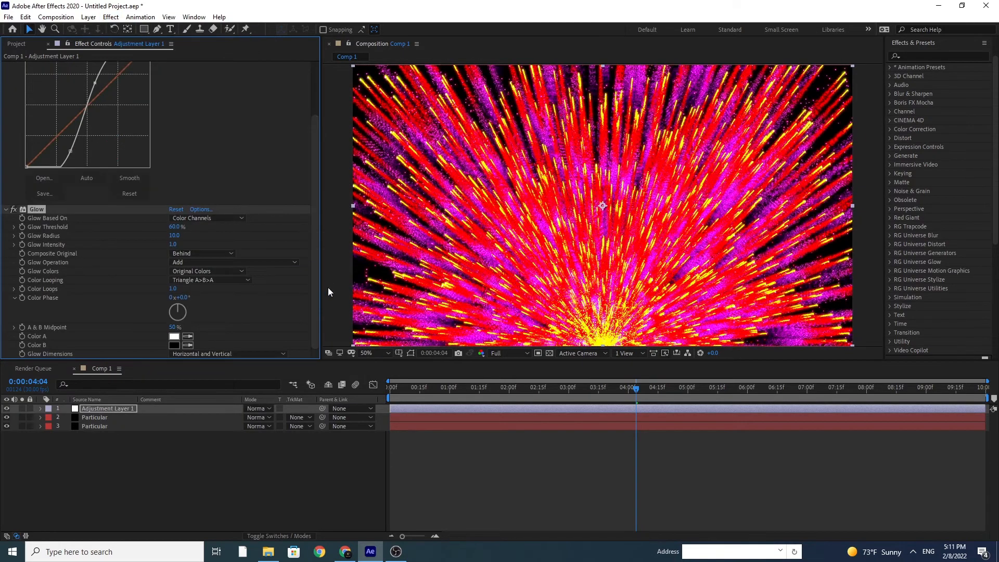
left_click(175, 227)
type("90")
key("Return")
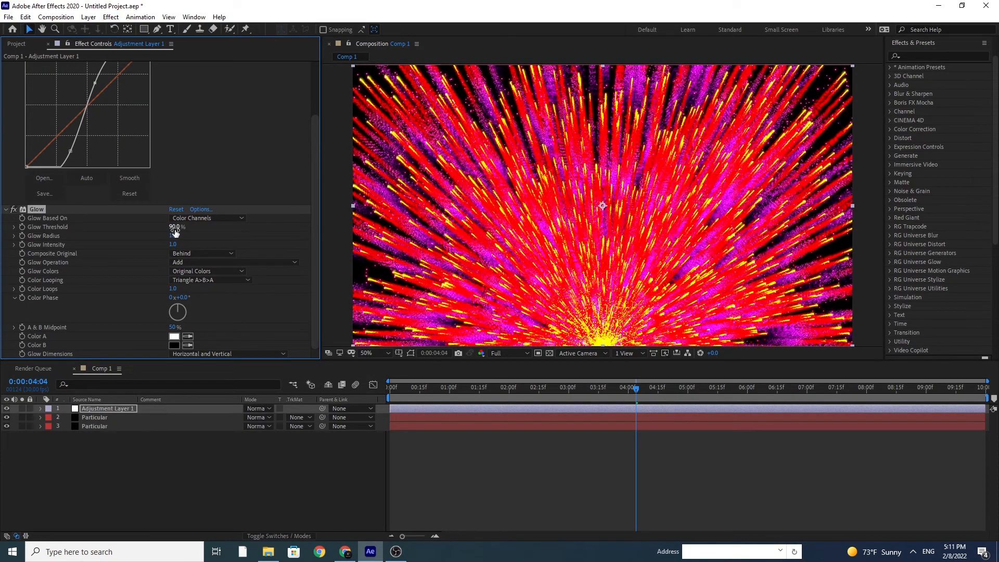
Step: Try a Glow Radius of 58 and a 100% threshold, then delete the Glow effect from the adjustment layer
left_click_drag(175, 239, 302, 225)
left_click_drag(183, 227, 205, 227)
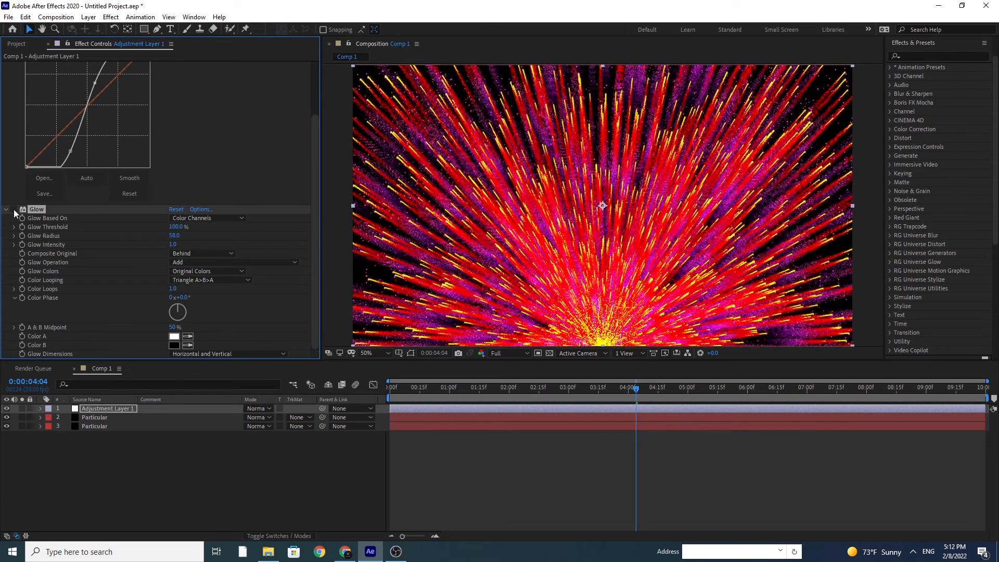
left_click(13, 209)
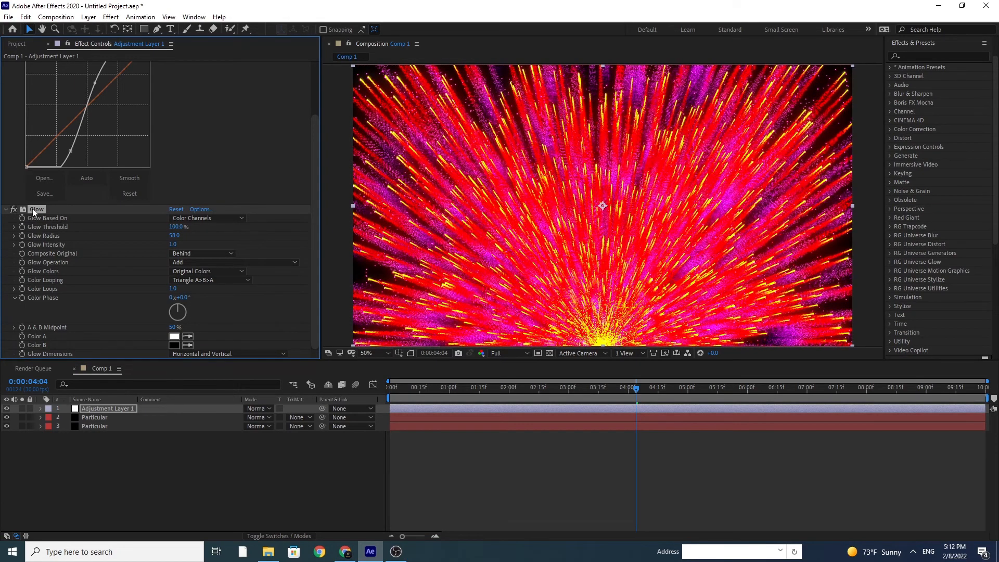
key("Delete")
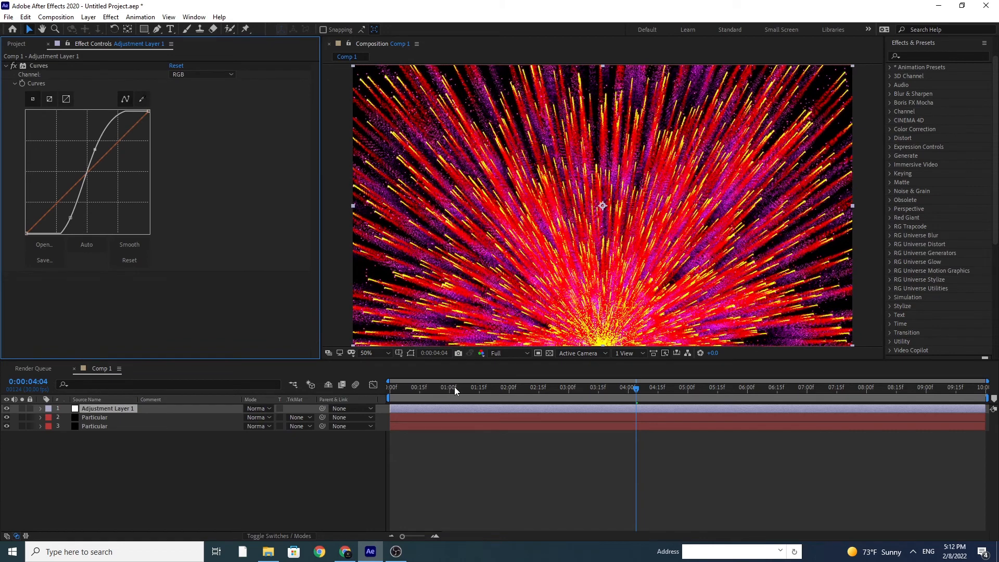
Step: Move to frame 0:00:04:12 to check the color-corrected particle burst
left_click(653, 395)
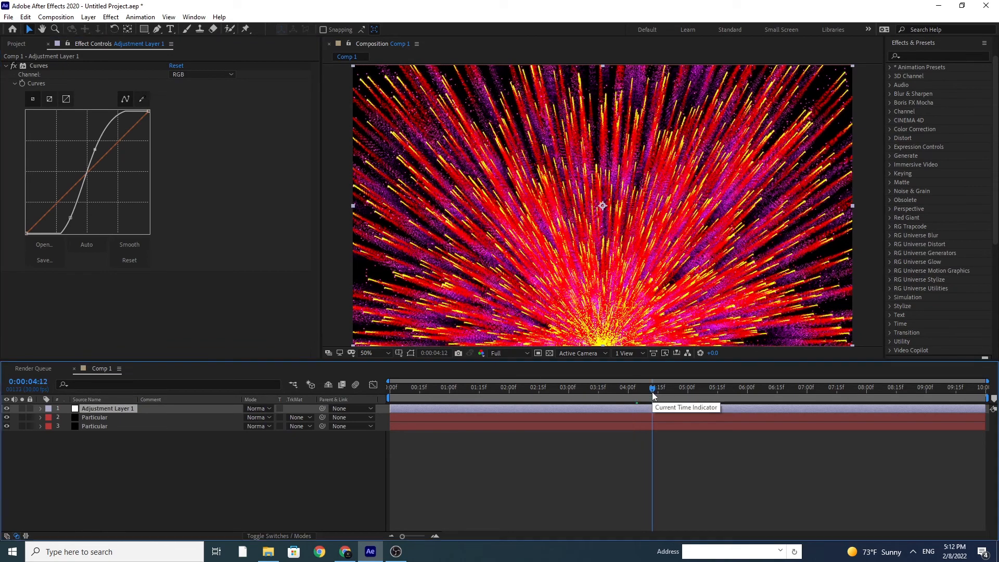